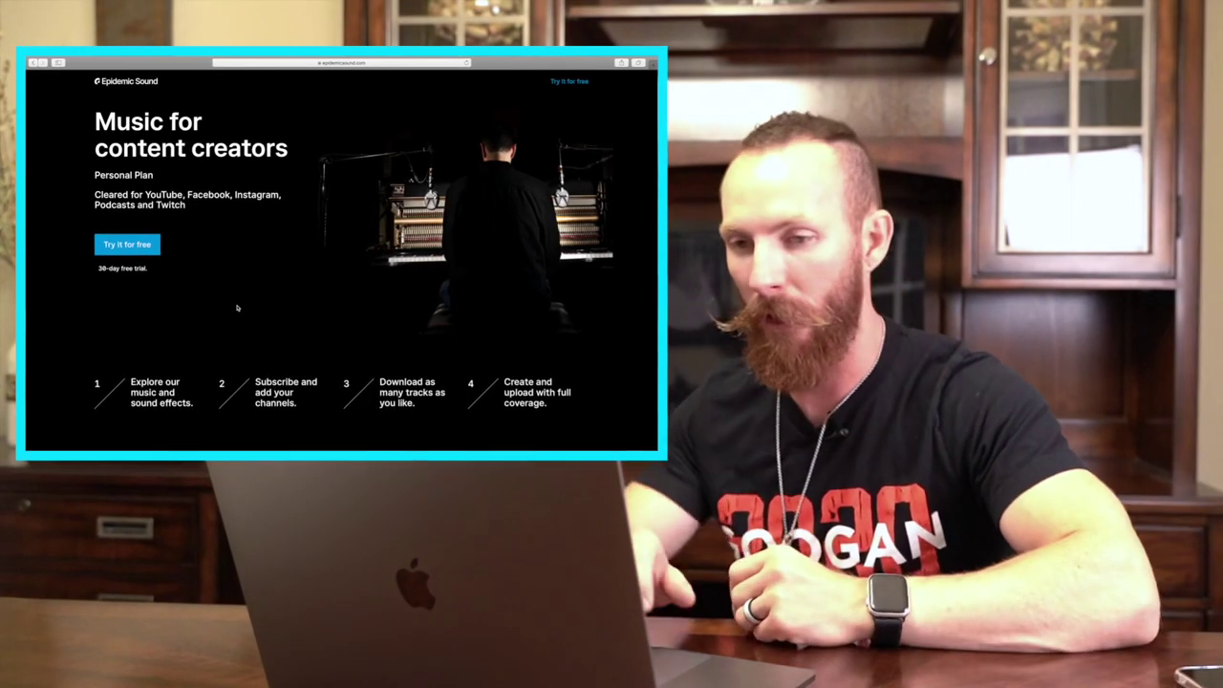
- Review the personal plan's included features and the subscriptions section of the landing page
scroll(238, 308, "down", 3)
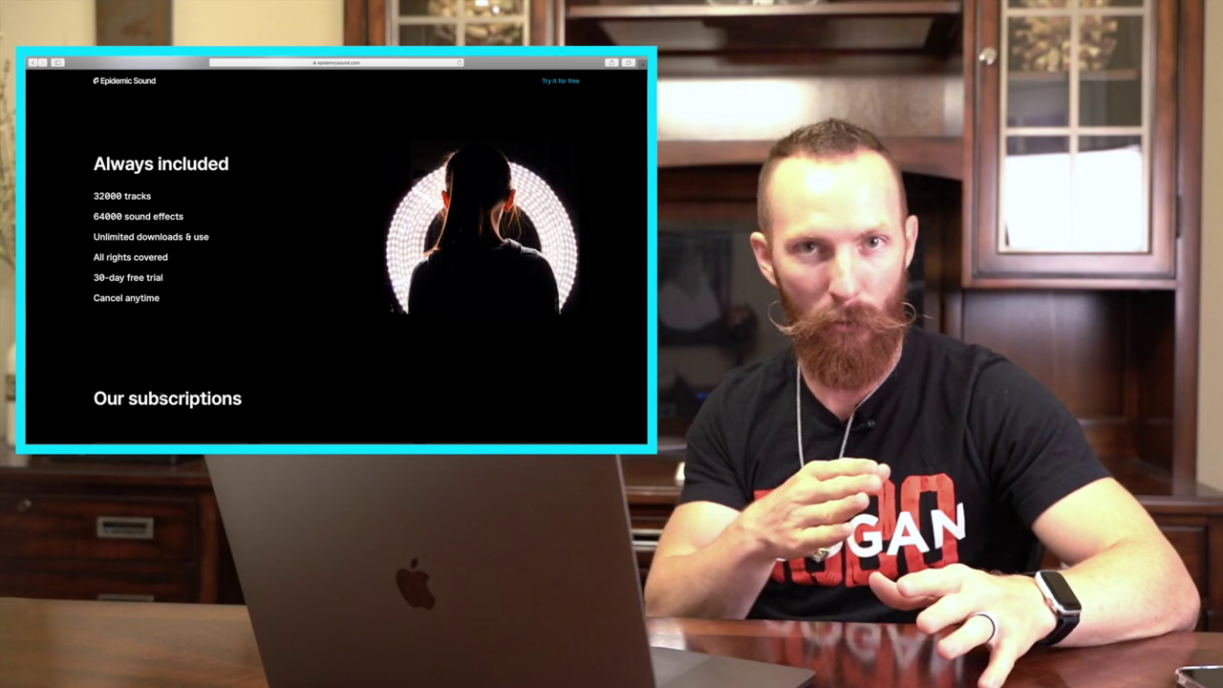
scroll(162, 398, "down", 2)
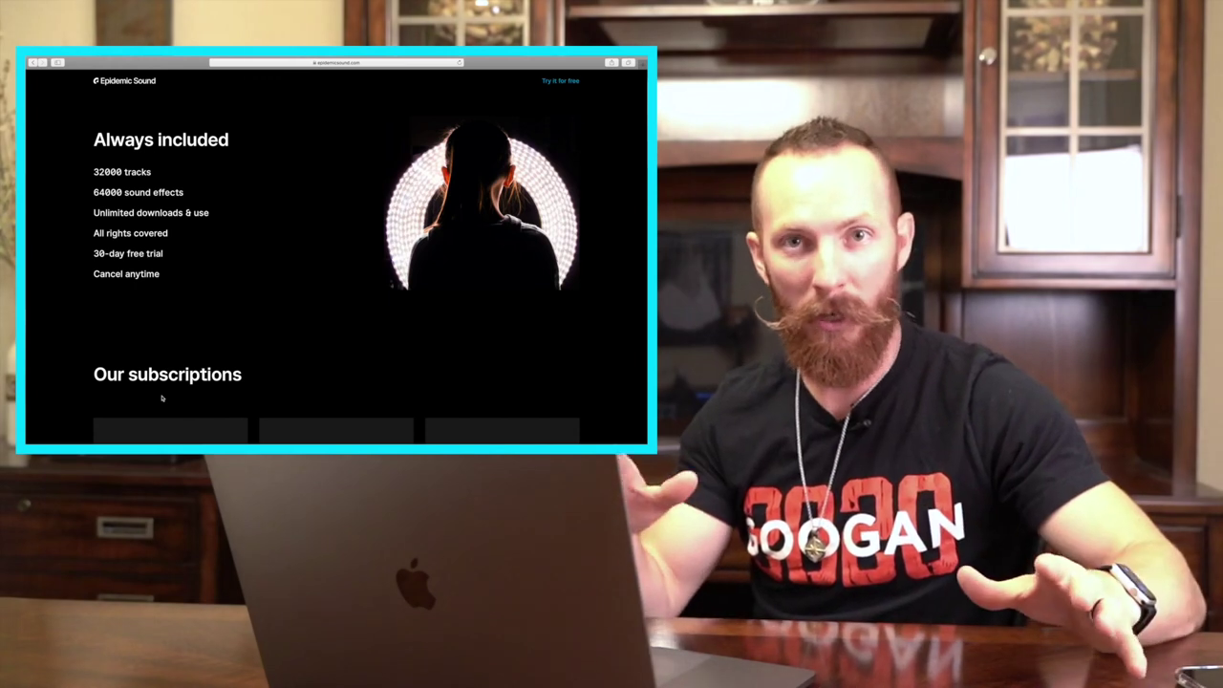
scroll(161, 398, "up", 4)
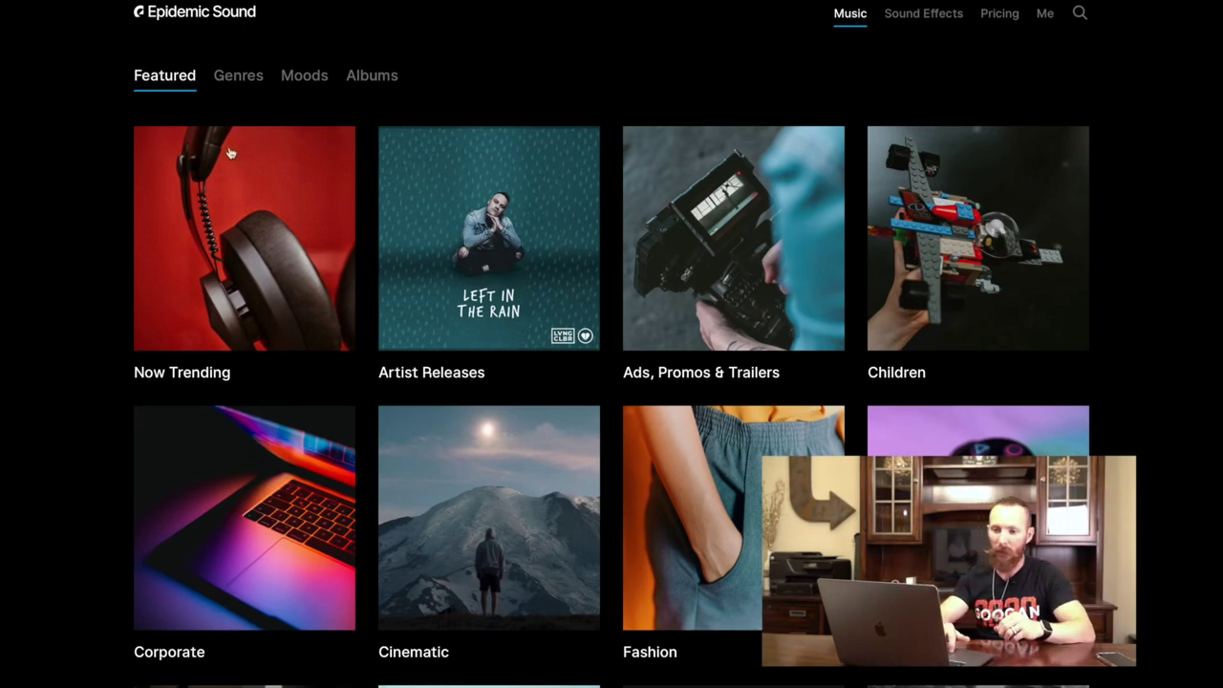
- Open the Now Trending featured collection, look over its tracks and preview Wasted (Kill the Lights)
left_click(163, 251)
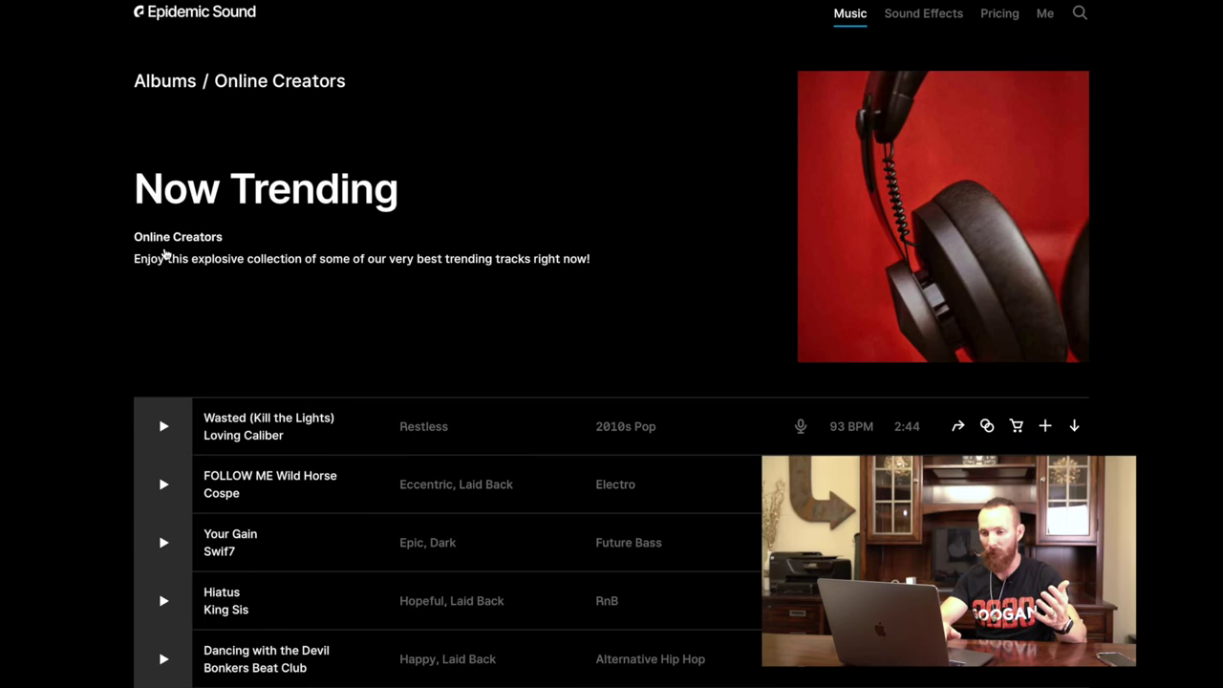
scroll(384, 599, "down", 5)
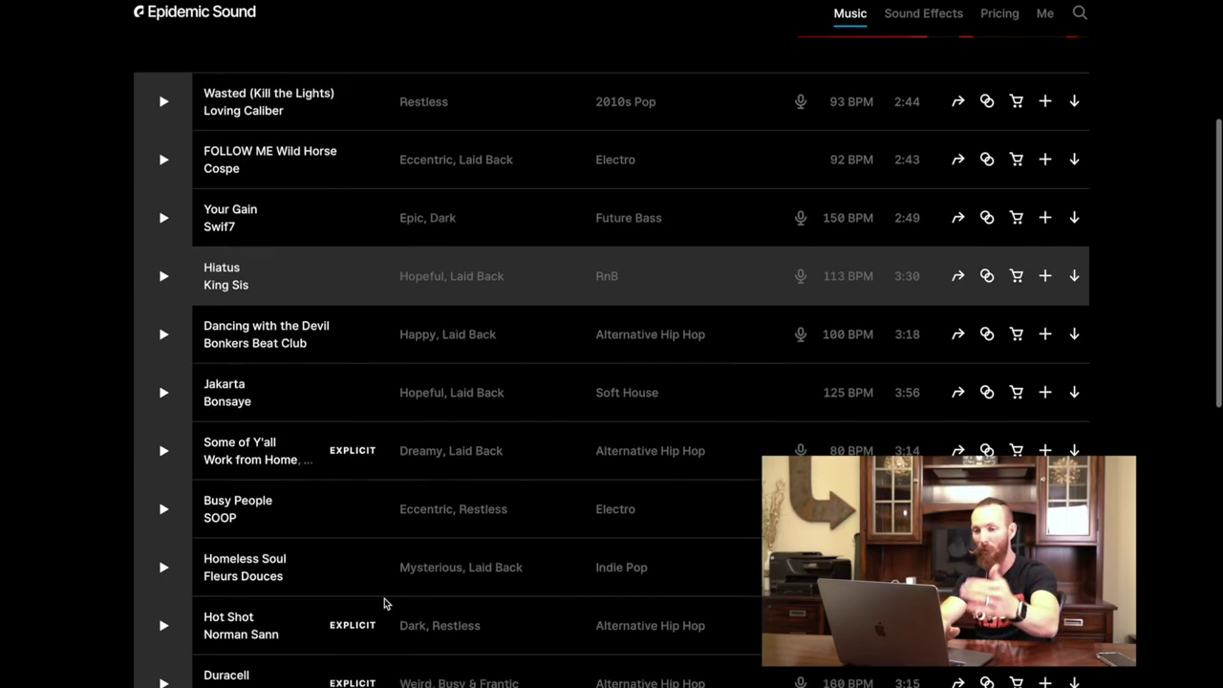
scroll(384, 603, "down", 1)
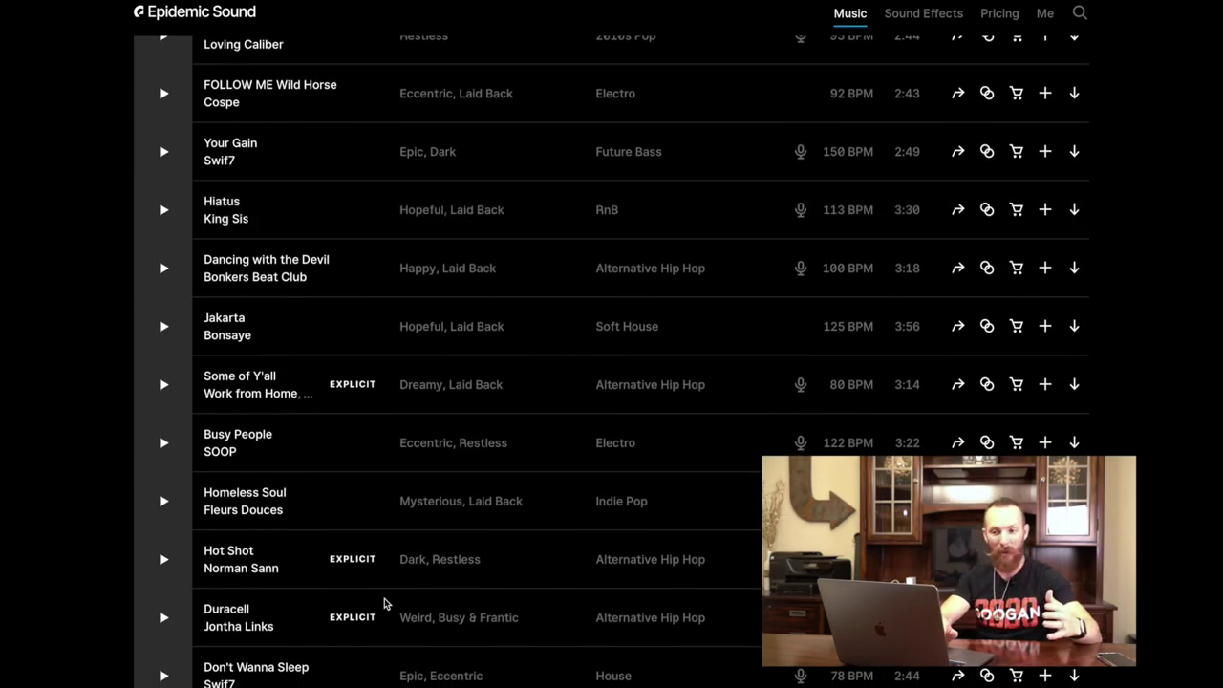
scroll(163, 372, "up", 5)
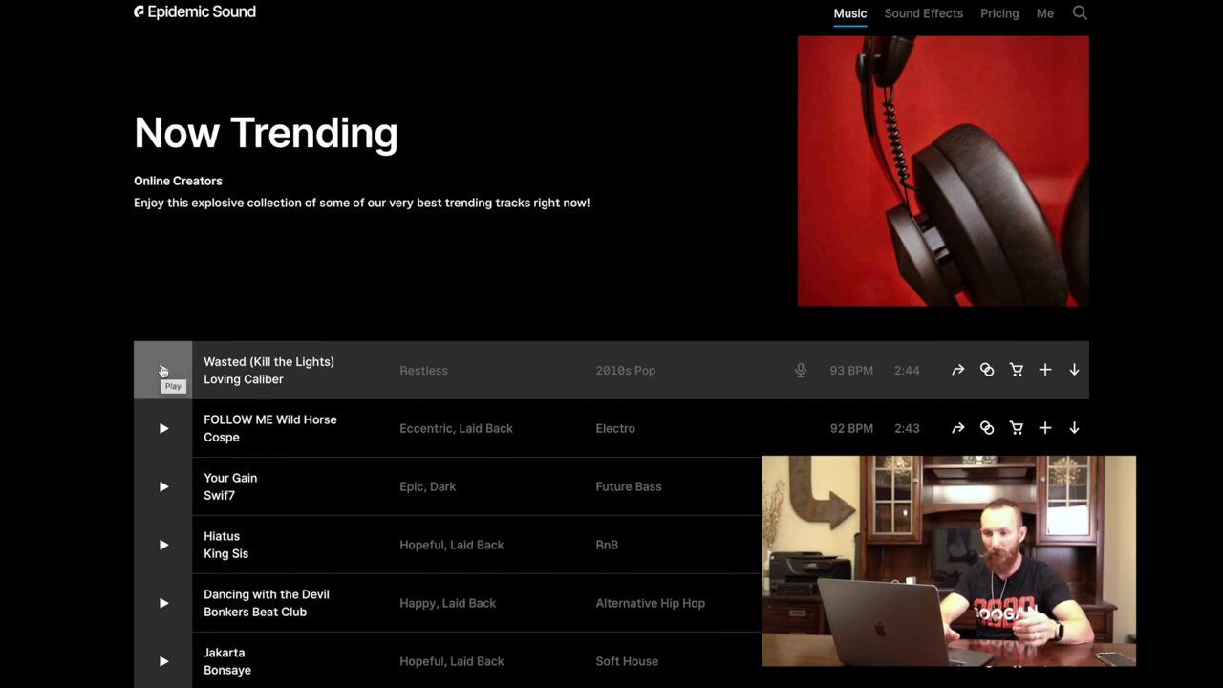
left_click(162, 372)
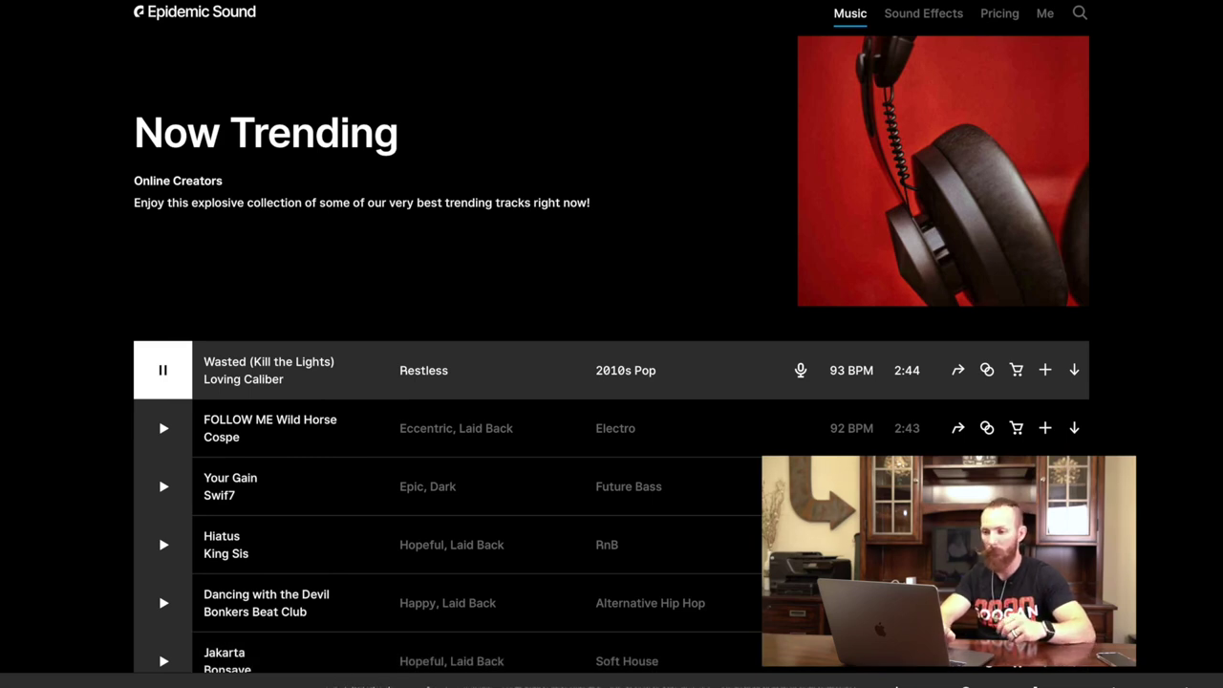
key("space")
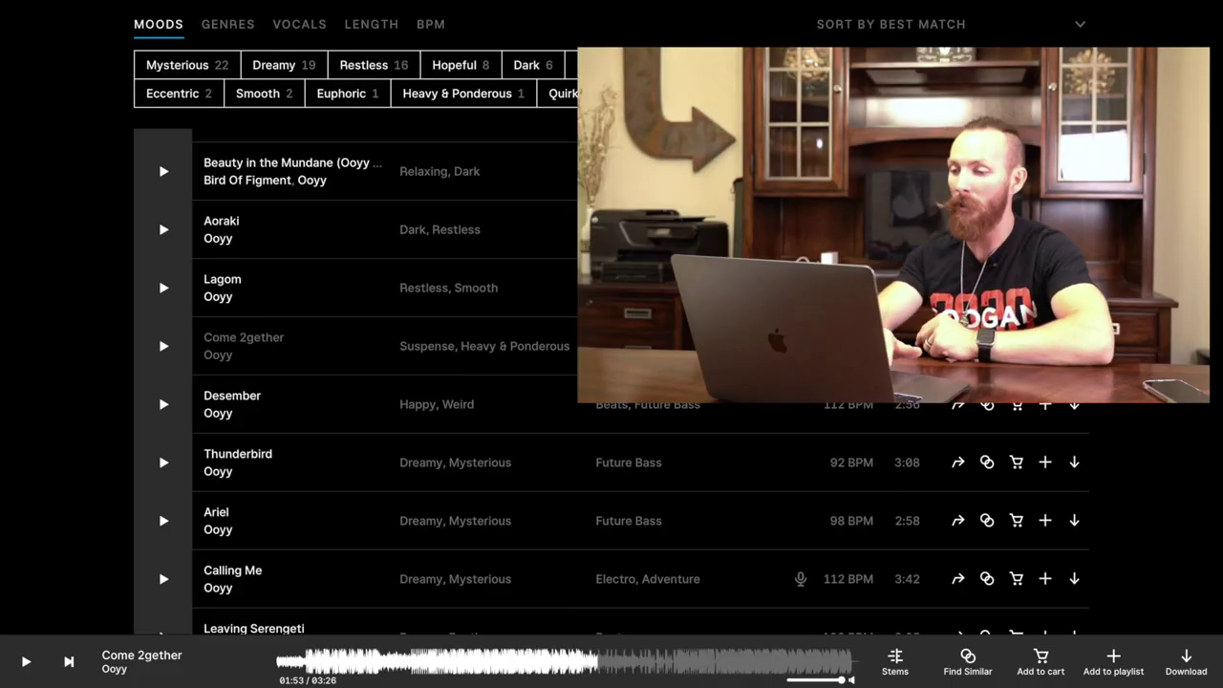
- Download the full mix of the track Come 2gether as an mp3
left_click(1188, 660)
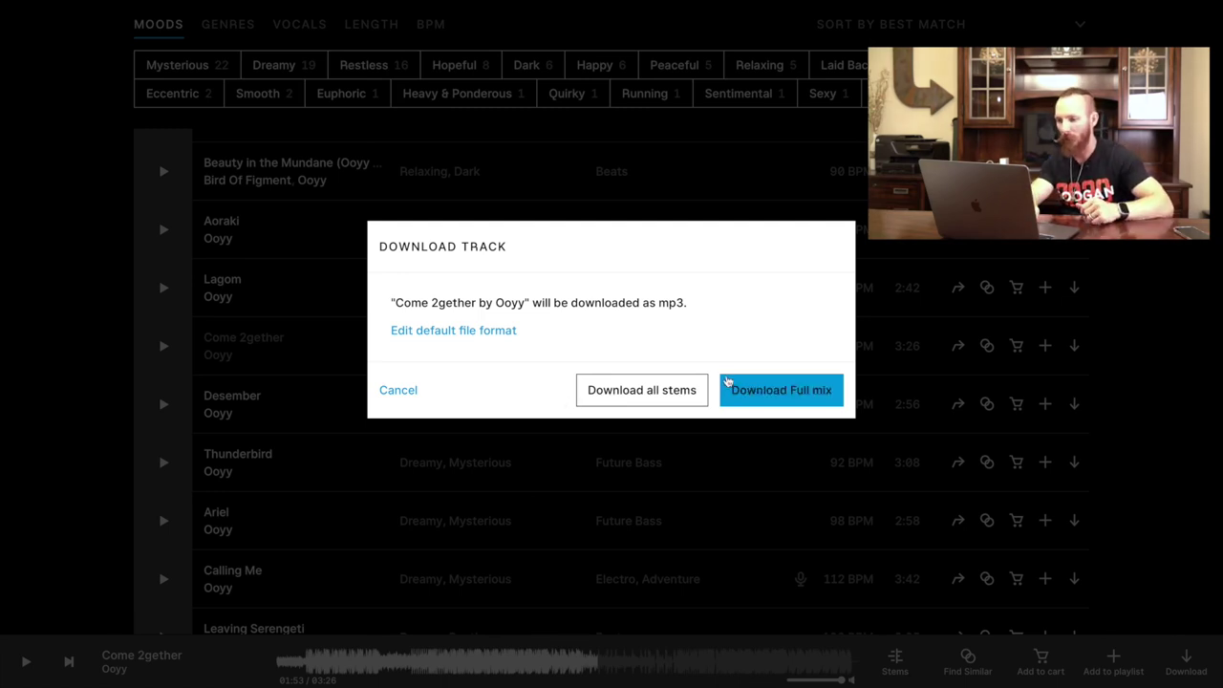
left_click(753, 390)
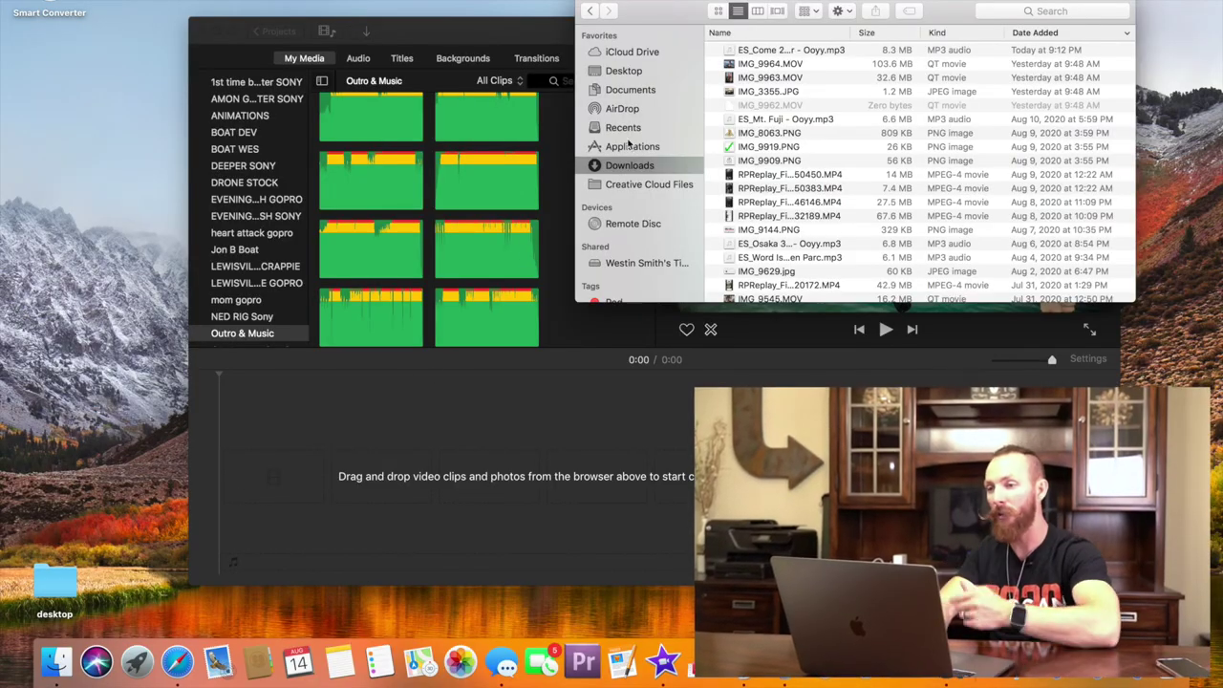
- Import the downloaded Come 2gether mp3 into iMovie's Outro & Music library and place it in the timeline's background music area
left_click_drag(776, 49, 562, 318)
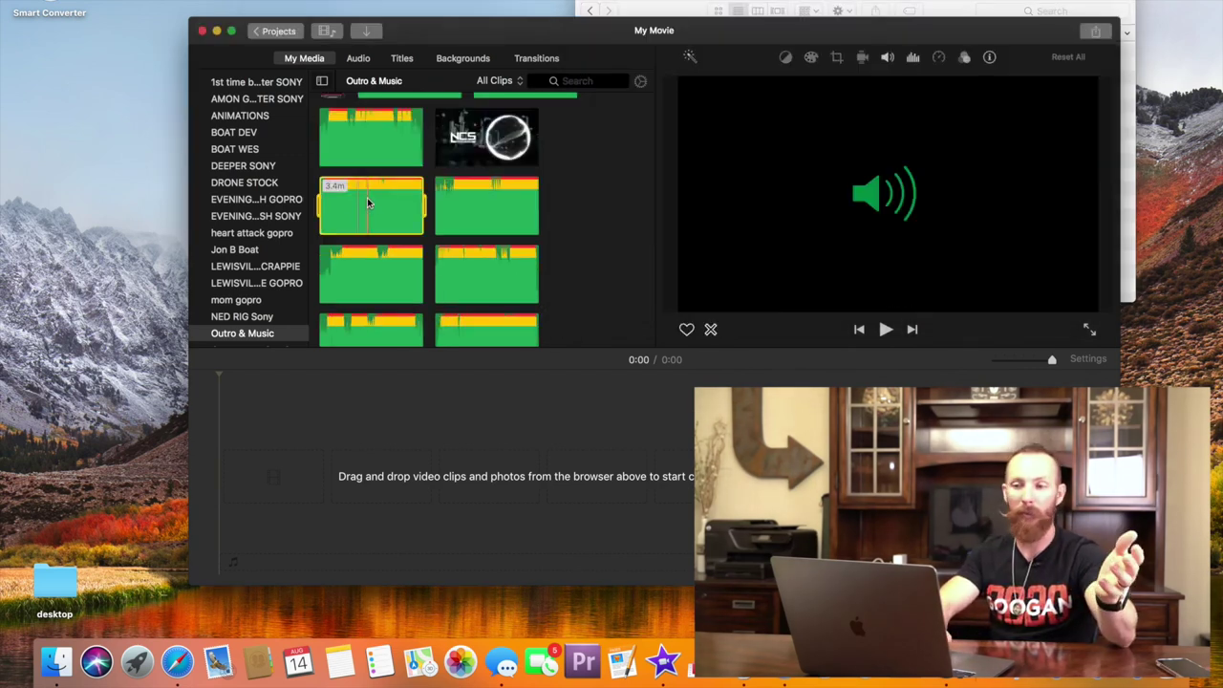
left_click_drag(368, 202, 269, 558)
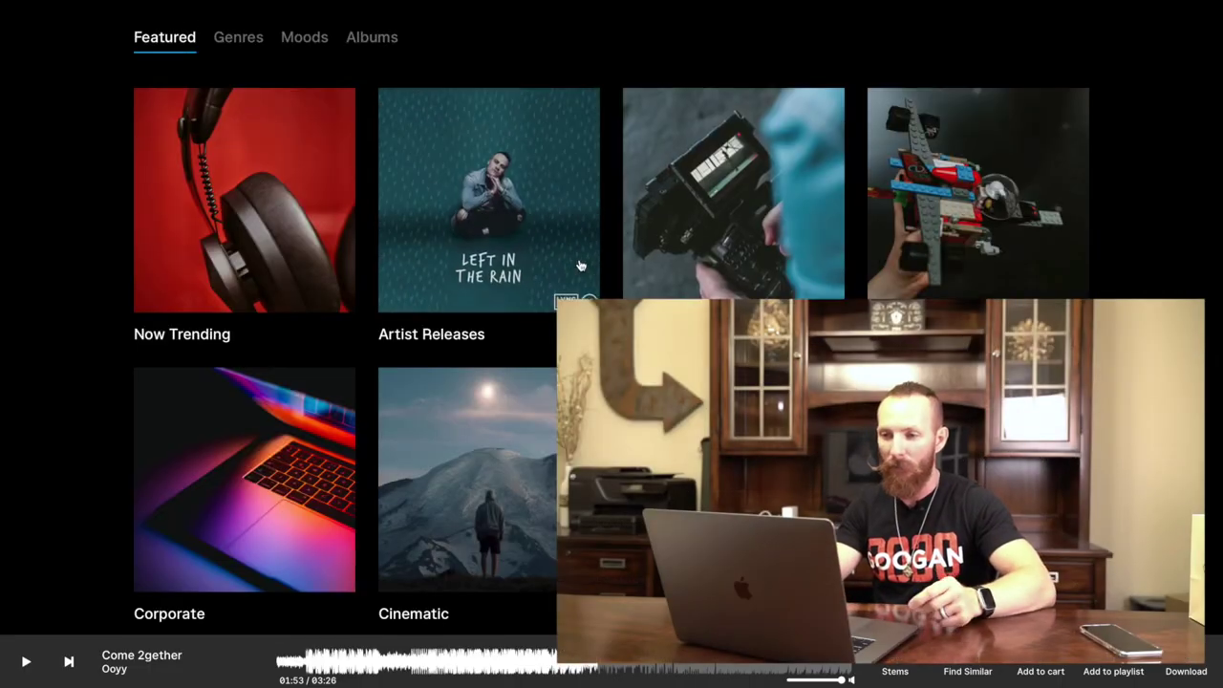
- Browse the featured music collections on Epidemic Sound and preview Sweet Violet and Jade Plant from Staff Picks
scroll(269, 172, "down", 2)
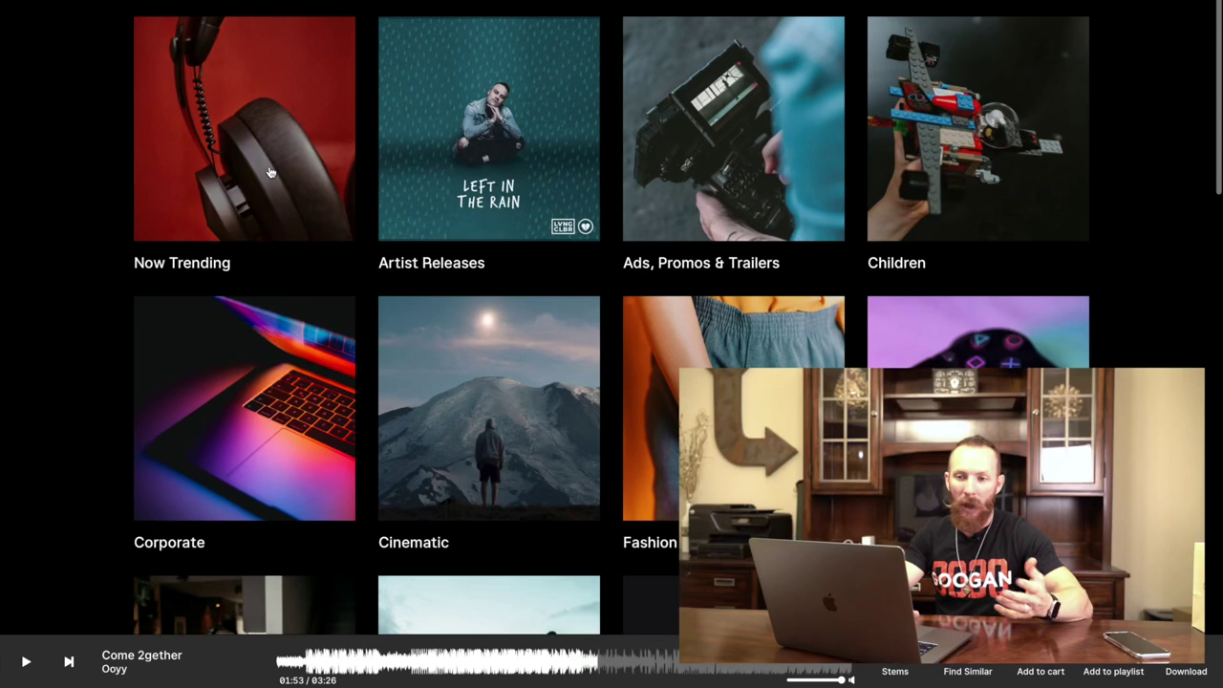
scroll(269, 172, "down", 3)
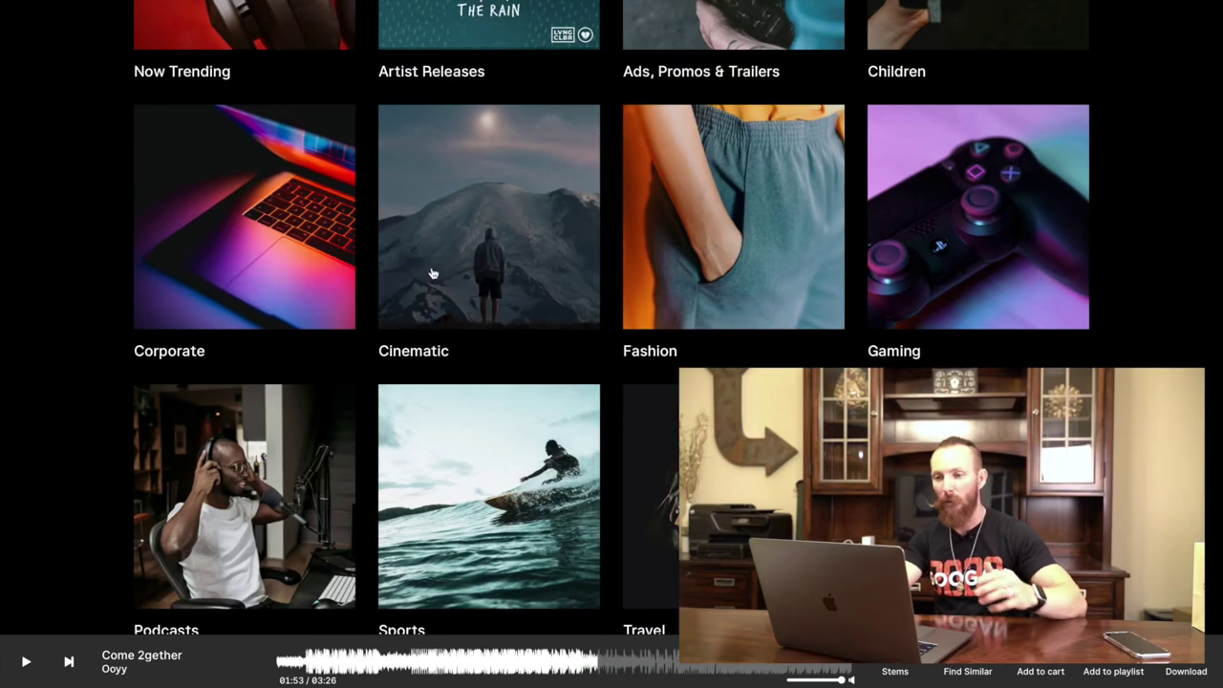
scroll(431, 274, "down", 1)
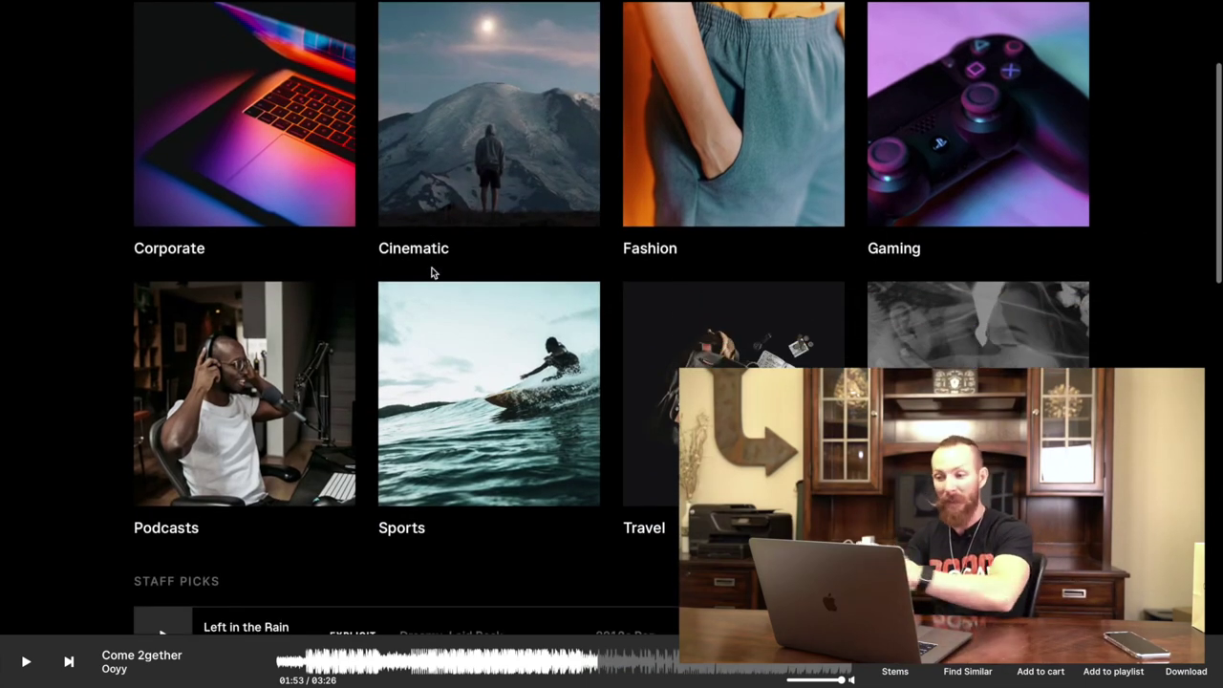
scroll(431, 274, "down", 1)
scroll(431, 273, "down", 1)
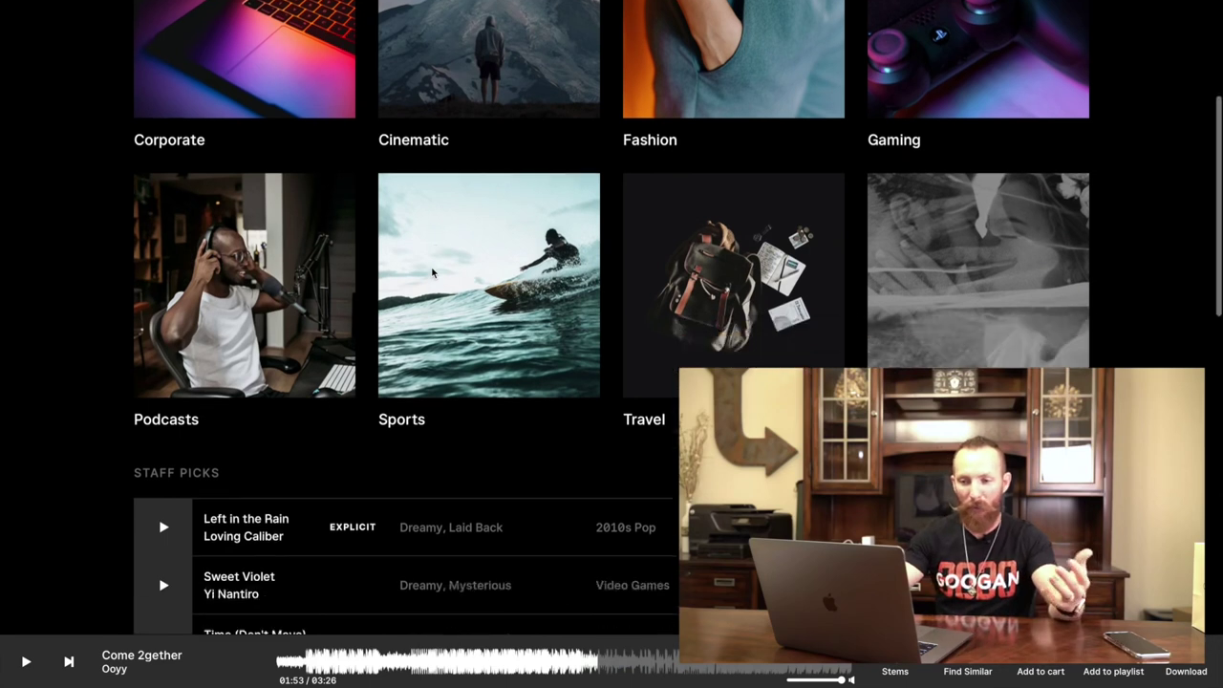
scroll(431, 273, "down", 4)
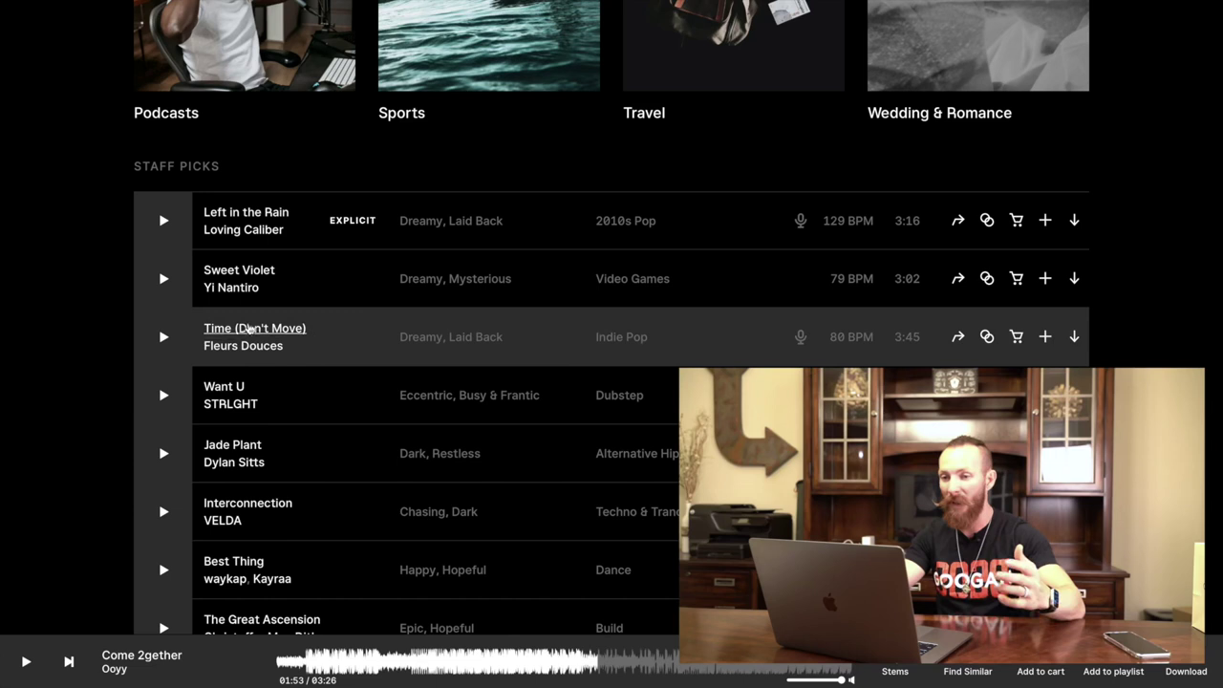
left_click(161, 279)
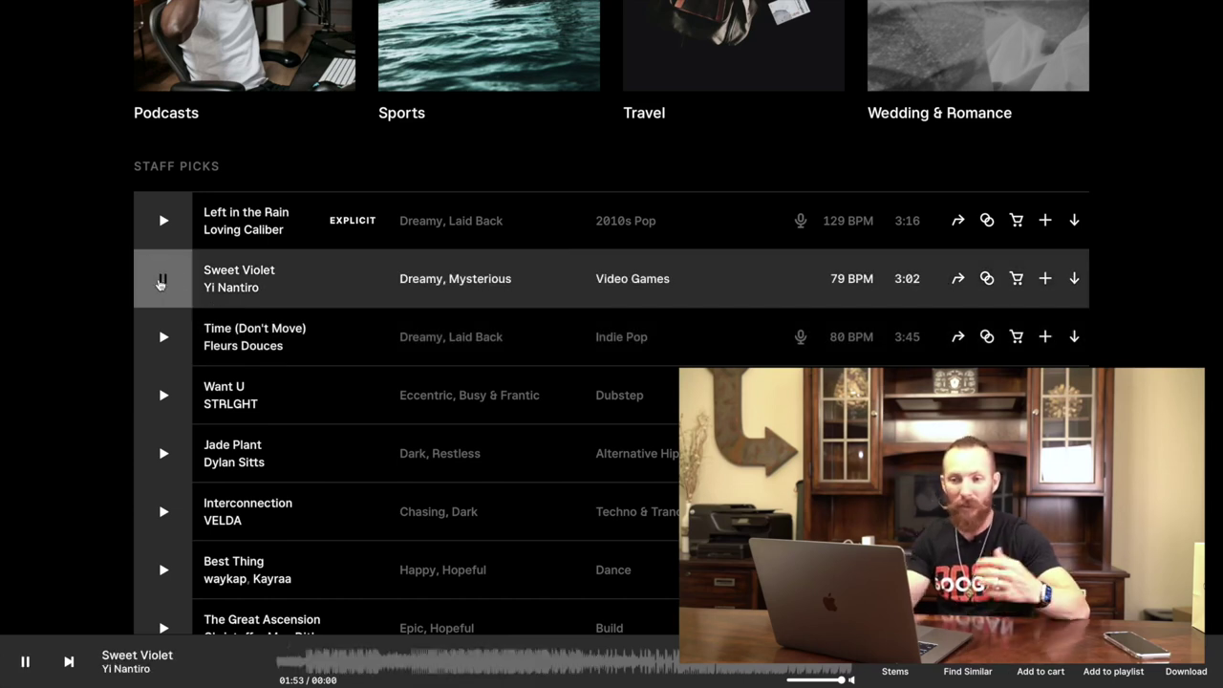
left_click(163, 453)
scroll(310, 621, "down", 1)
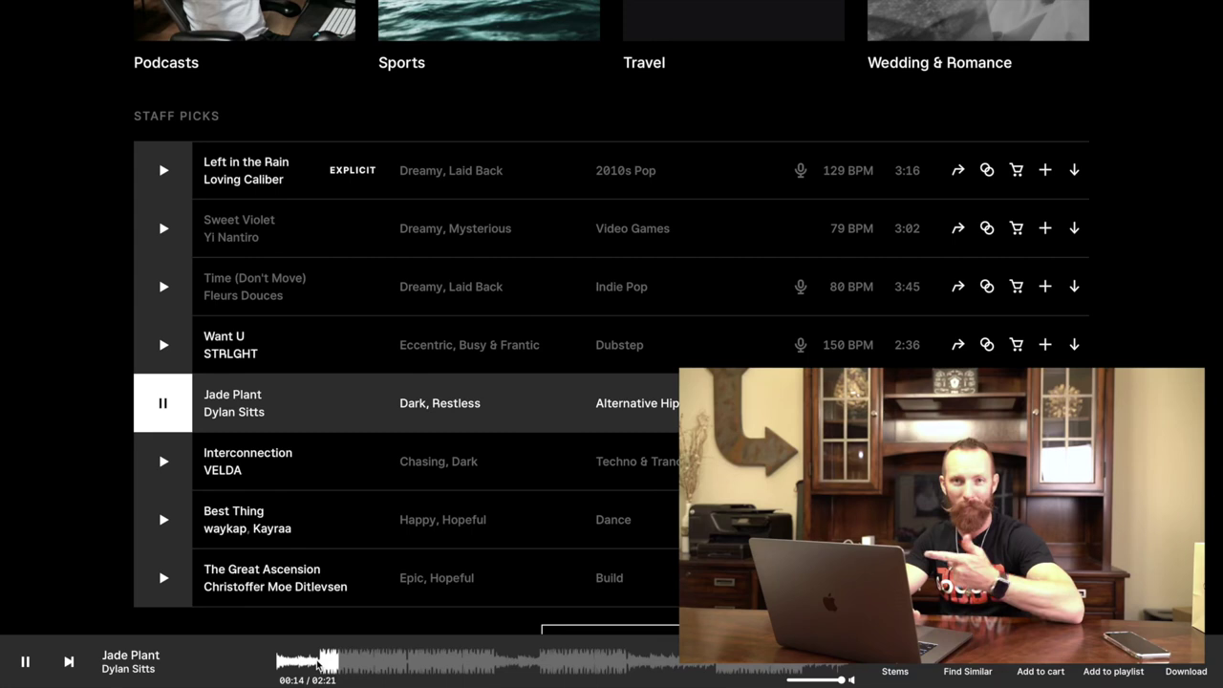
key("space")
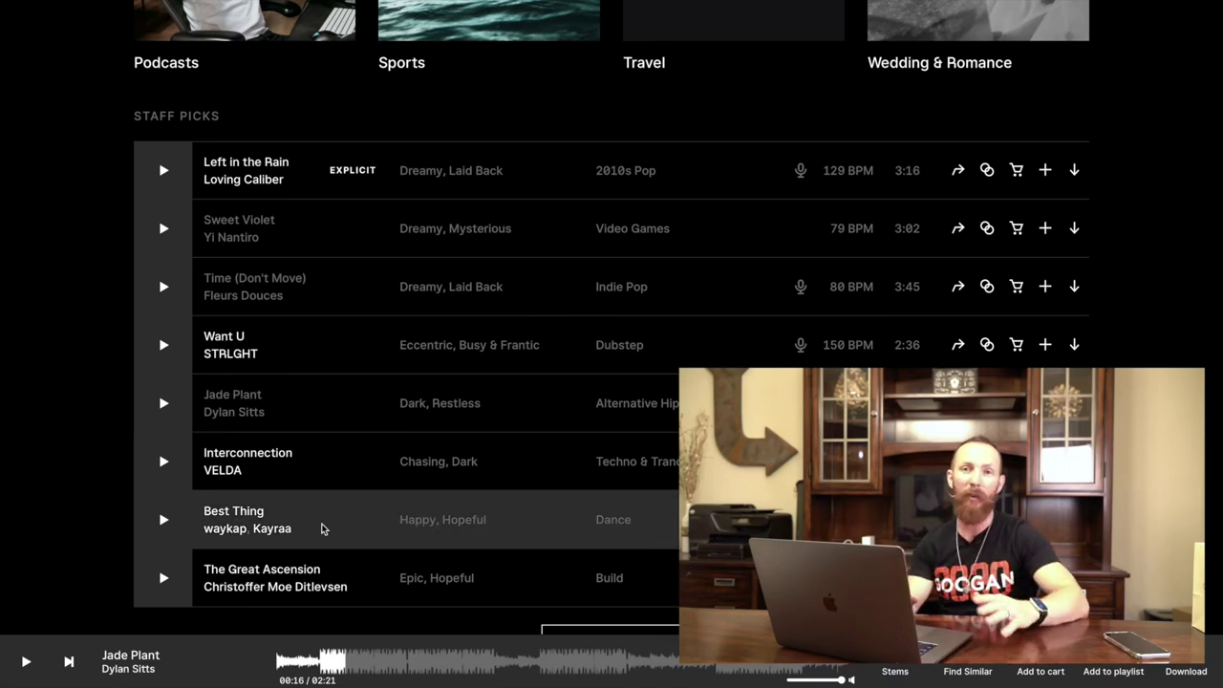
- Review the Personal, Commercial and Enterprise subscription plans
scroll(546, 401, "up", 10)
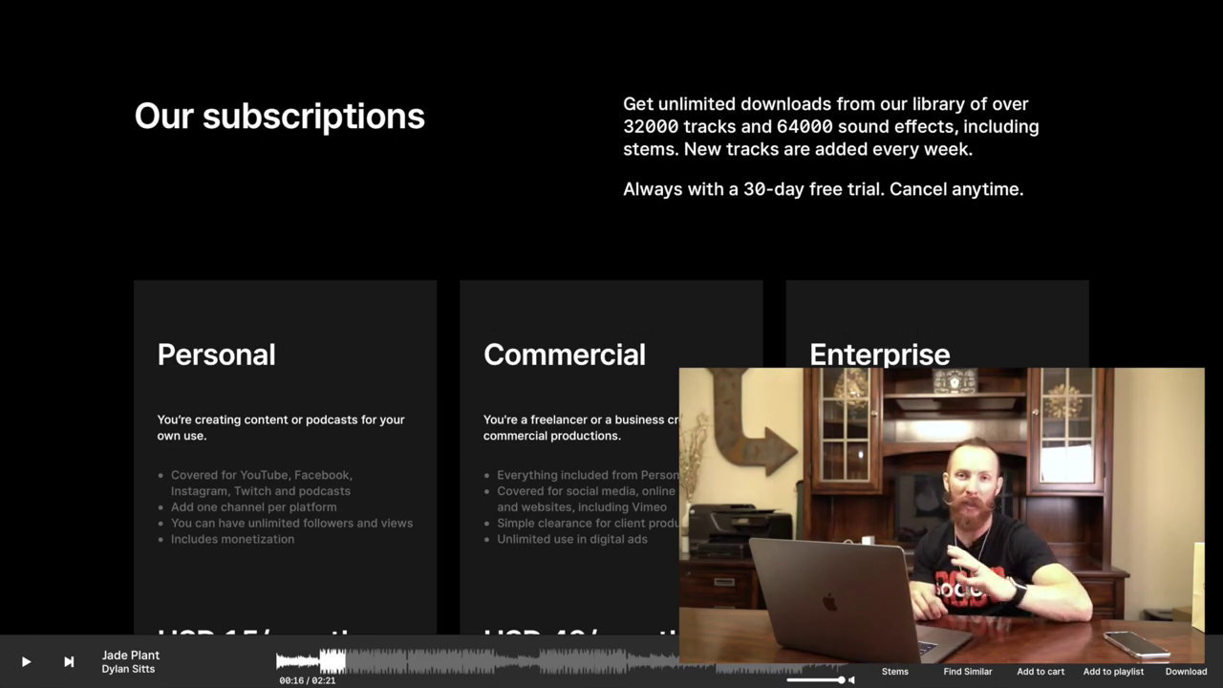
scroll(533, 192, "down", 2)
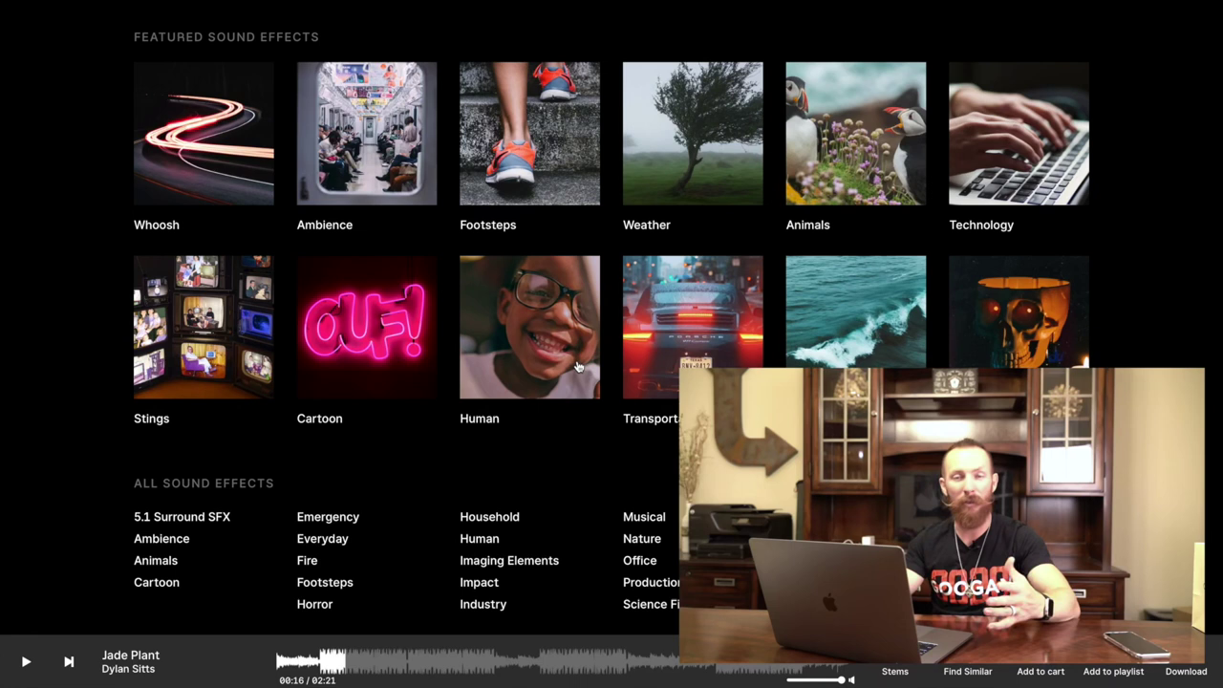
- Open the Whoosh sound effects and preview Whip Whoosh 22, Whip,Whoosh 2, Whip Whoosh Fast 1 and Double Whoosh
left_click(229, 191)
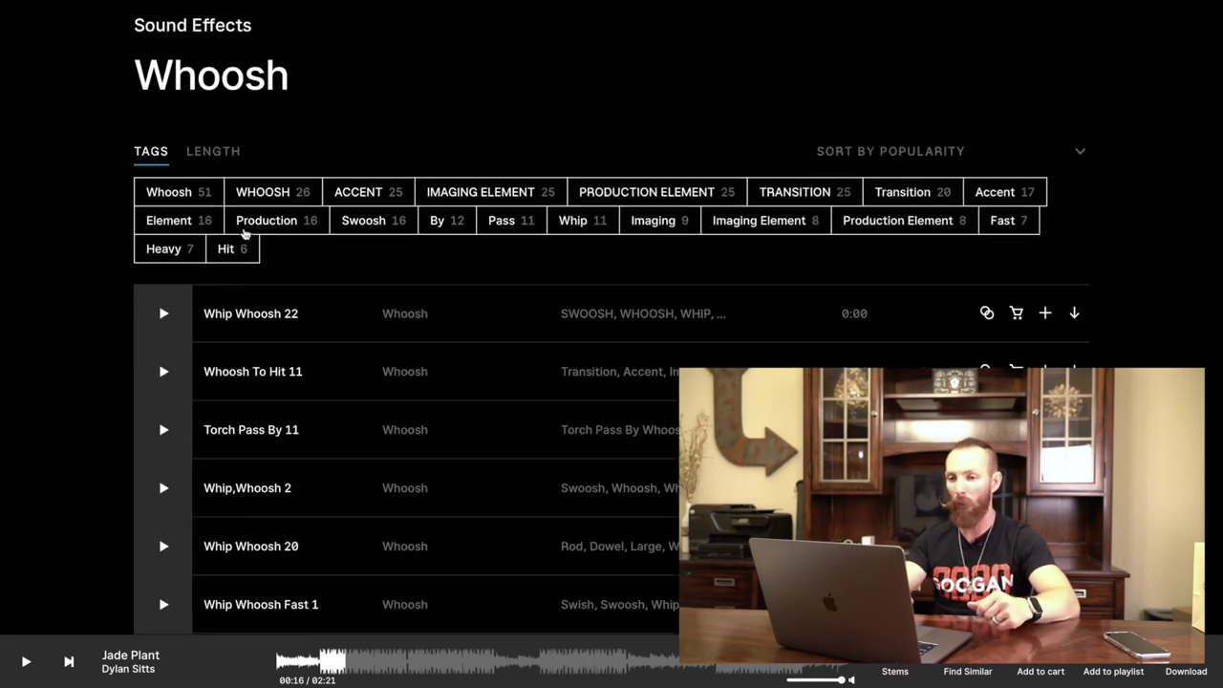
left_click(163, 315)
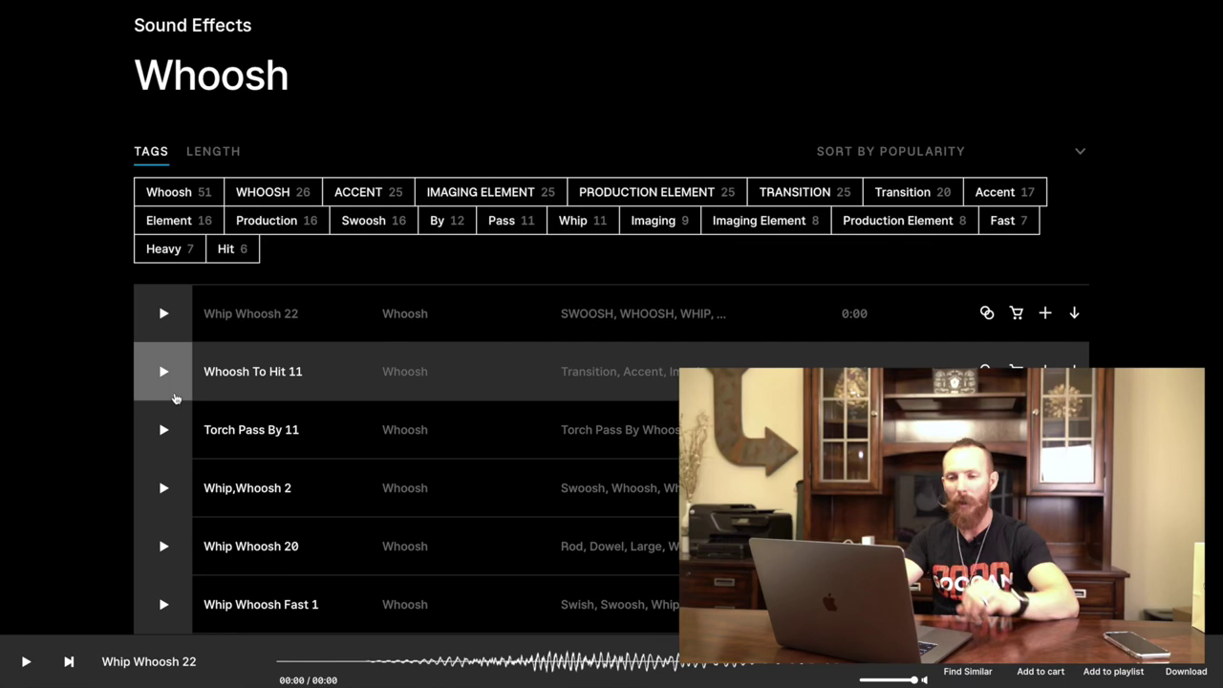
left_click(163, 490)
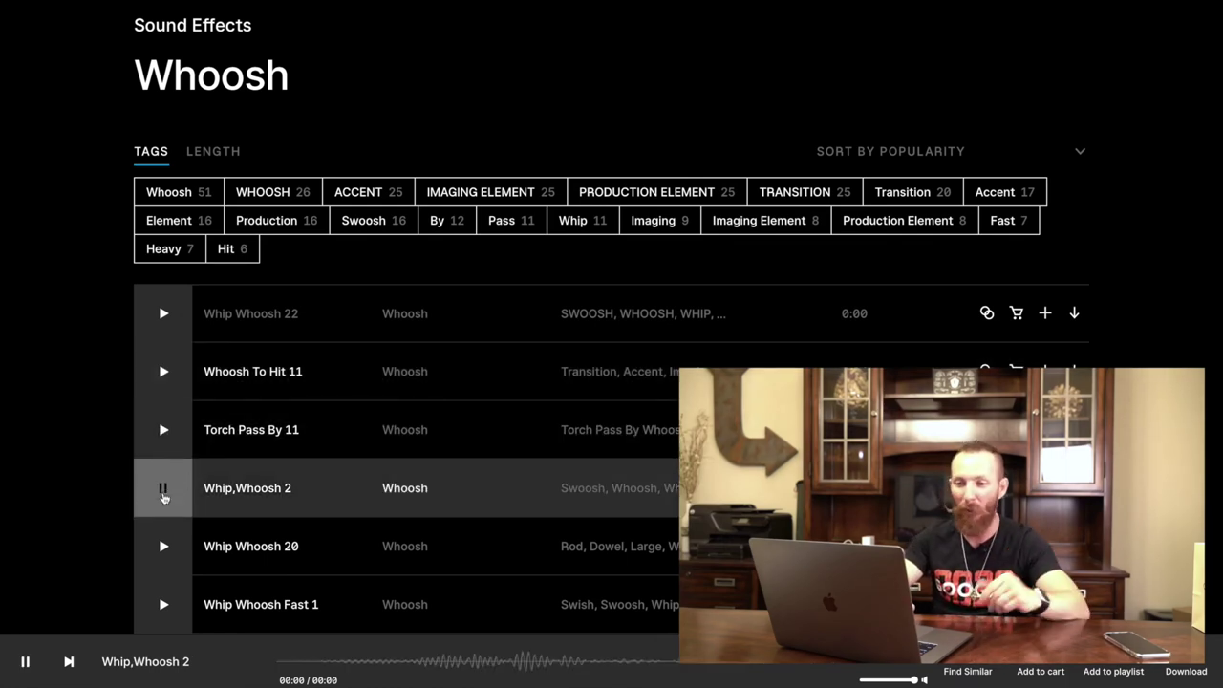
scroll(164, 497, "down", 2)
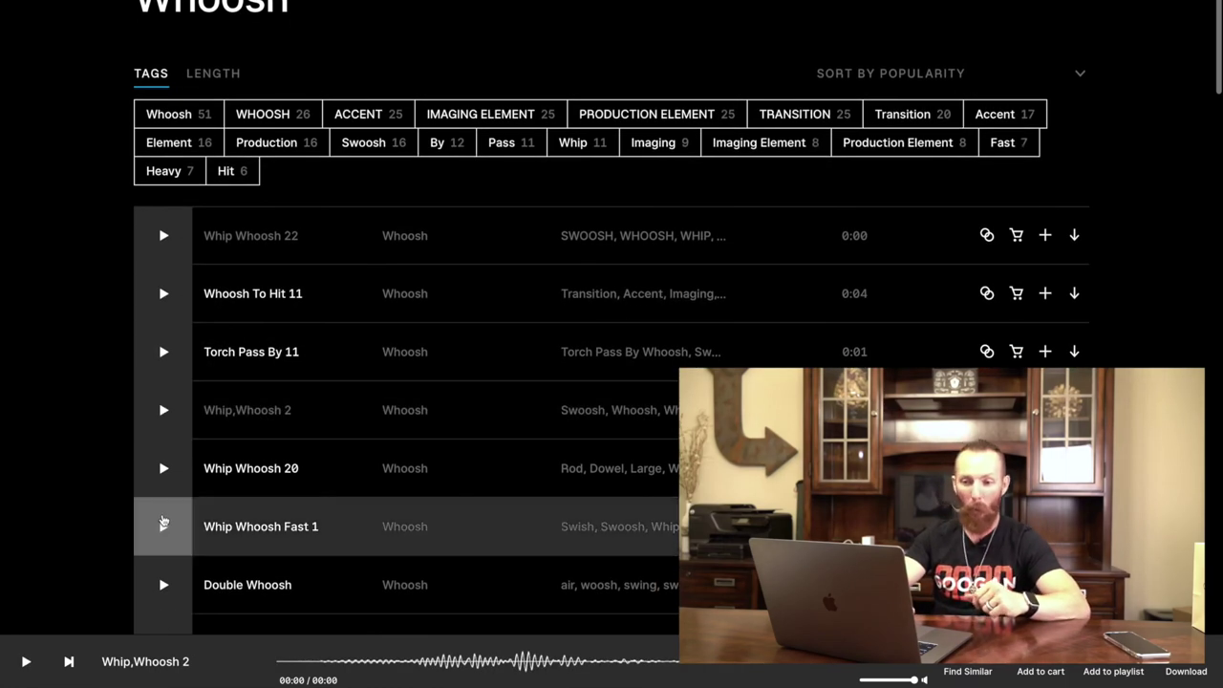
left_click(163, 522)
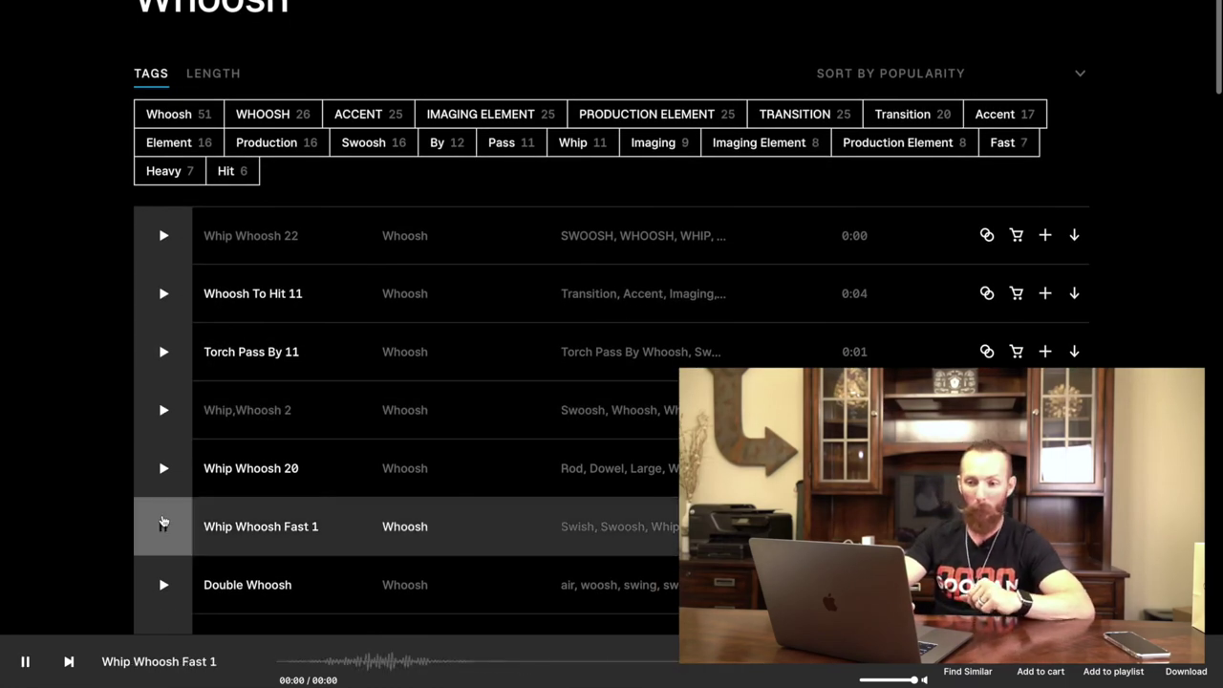
left_click(161, 581)
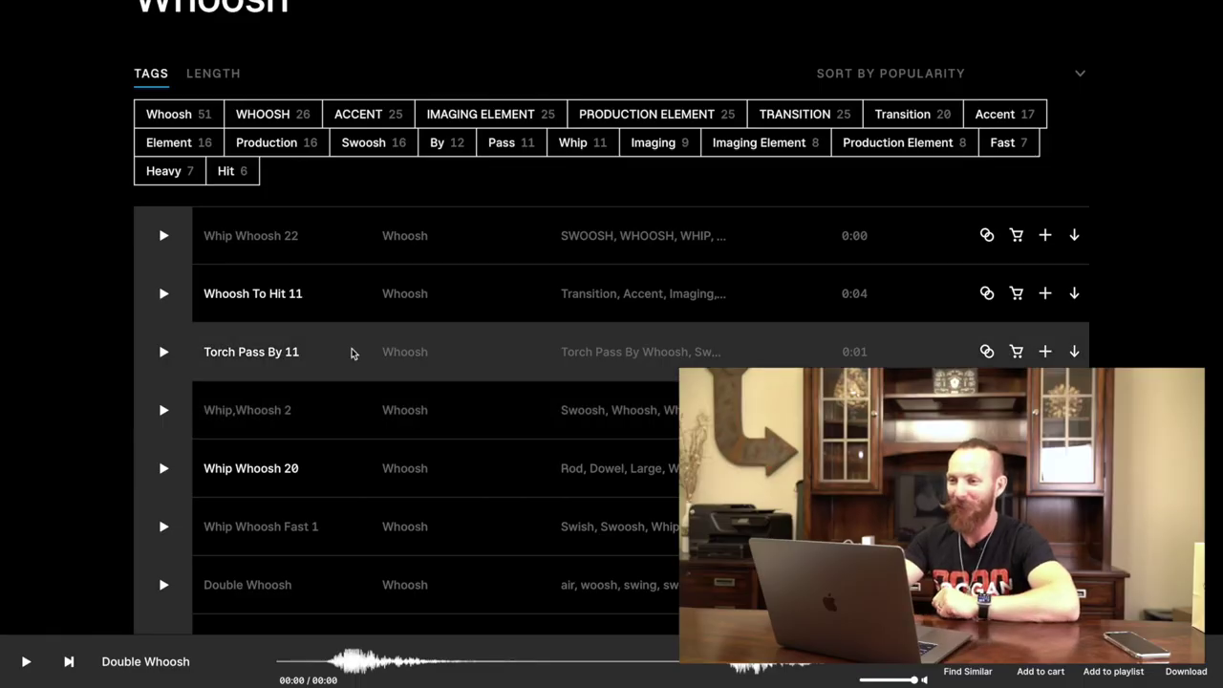
- Return to the sound effect categories, open Animals and preview Dog Goldendoodle 4
key("super+Left")
left_click(869, 146)
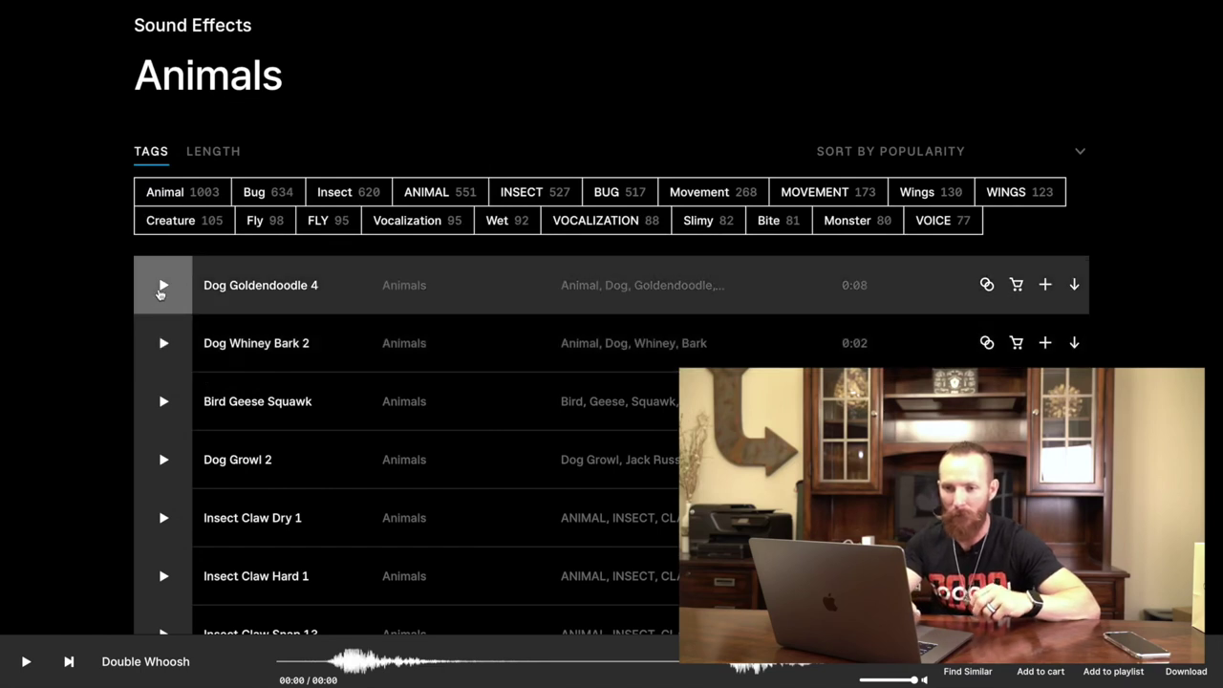
left_click(163, 286)
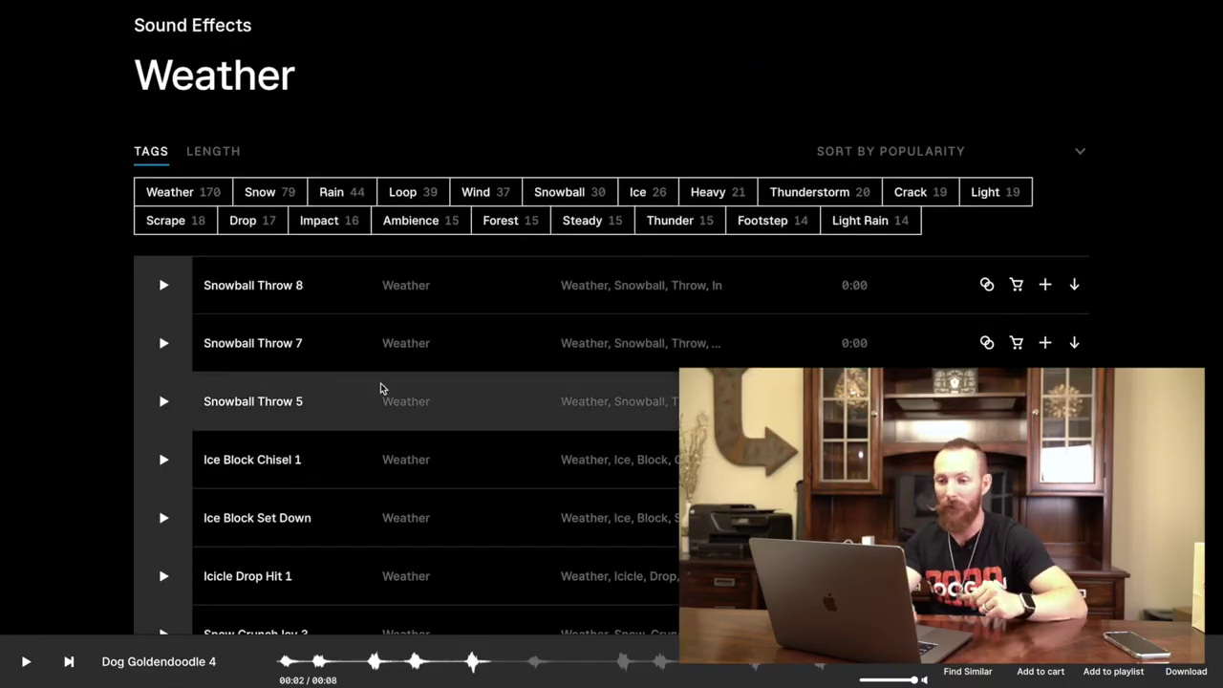
- Look through the Weather sound effects, filter them by the Thunder tag and preview Rain Medium 2
scroll(379, 385, "down", 2)
scroll(380, 387, "down", 8)
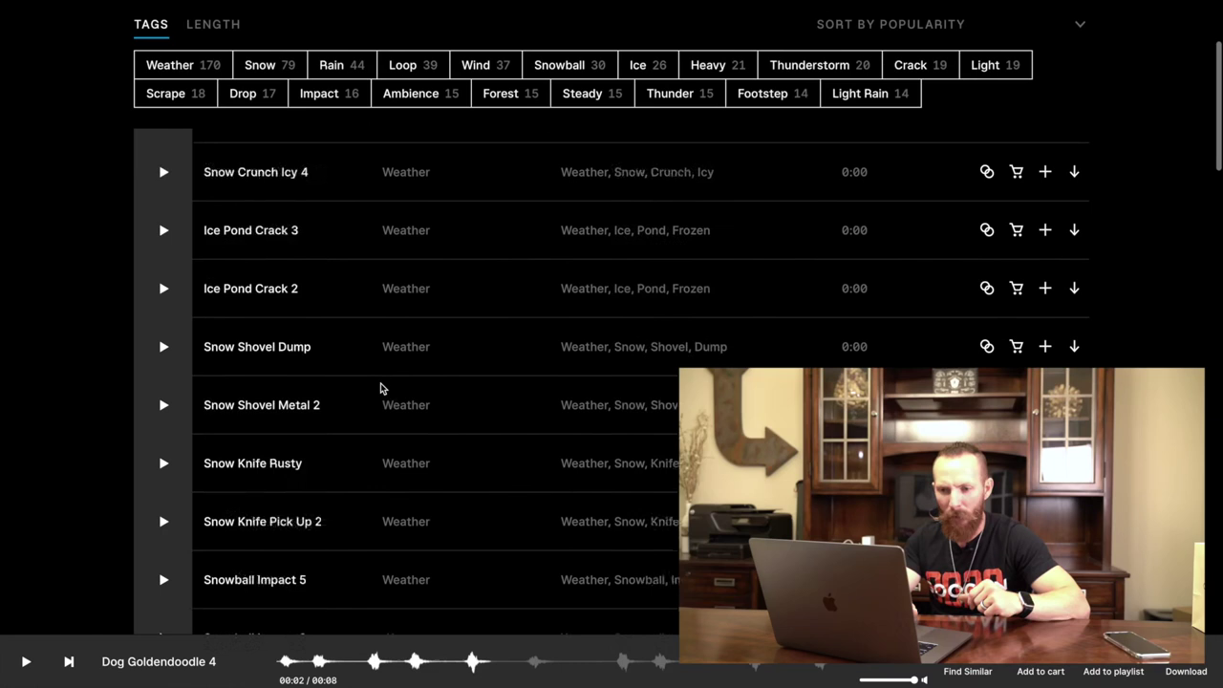
scroll(379, 387, "down", 3)
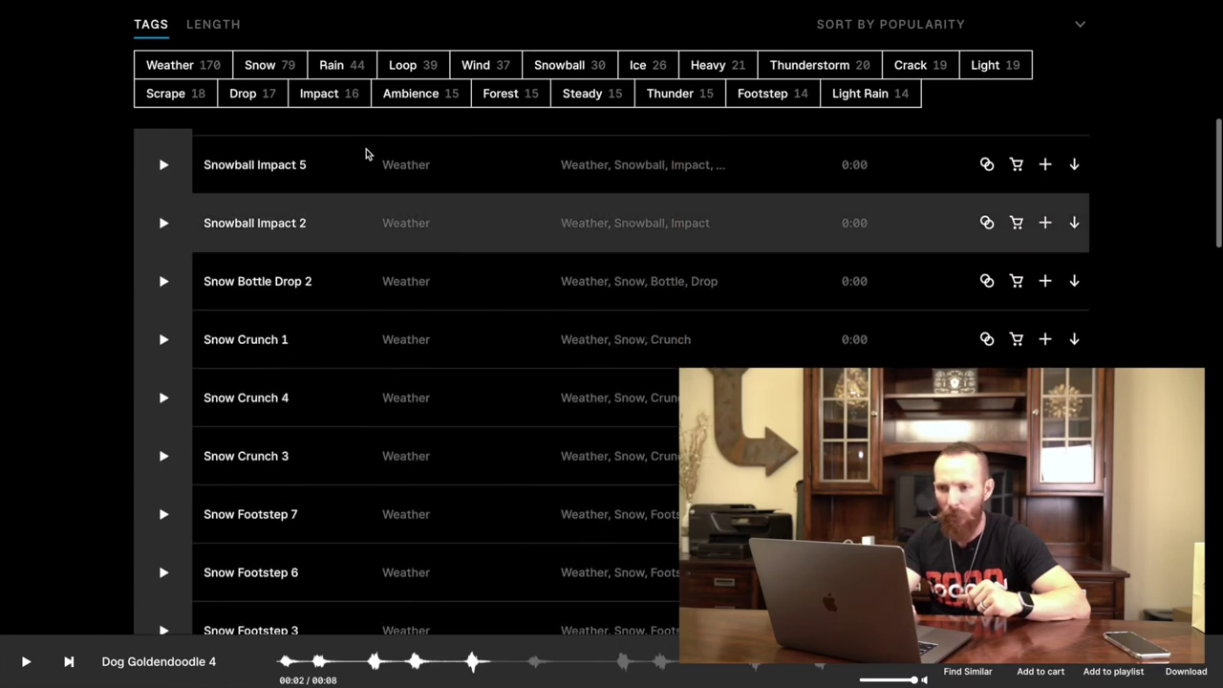
left_click(667, 95)
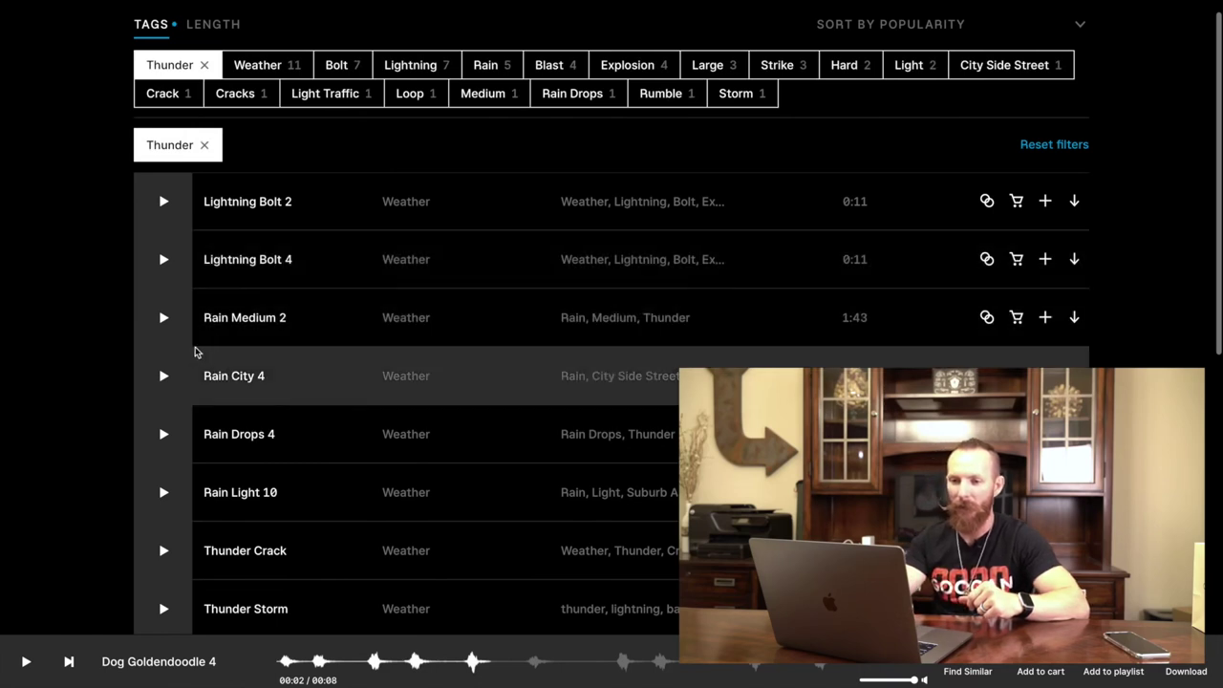
left_click(161, 318)
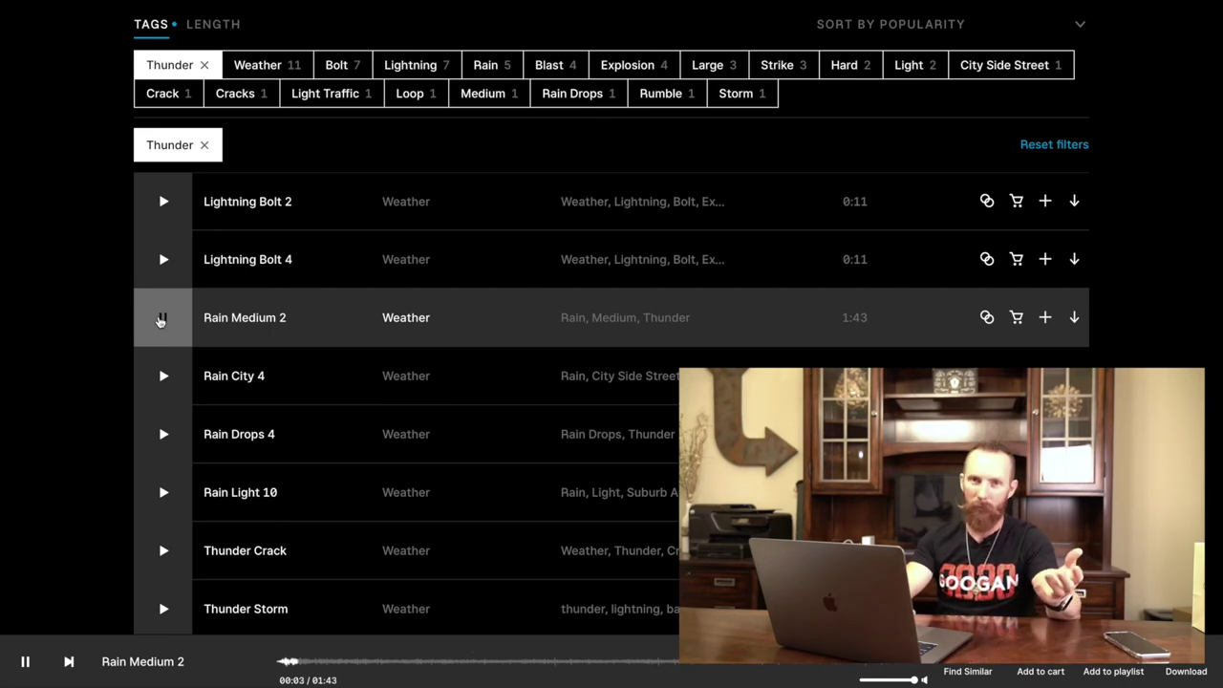
- Stop the Rain Medium 2 preview and browse to the Cinematic albums in the music library
left_click(161, 319)
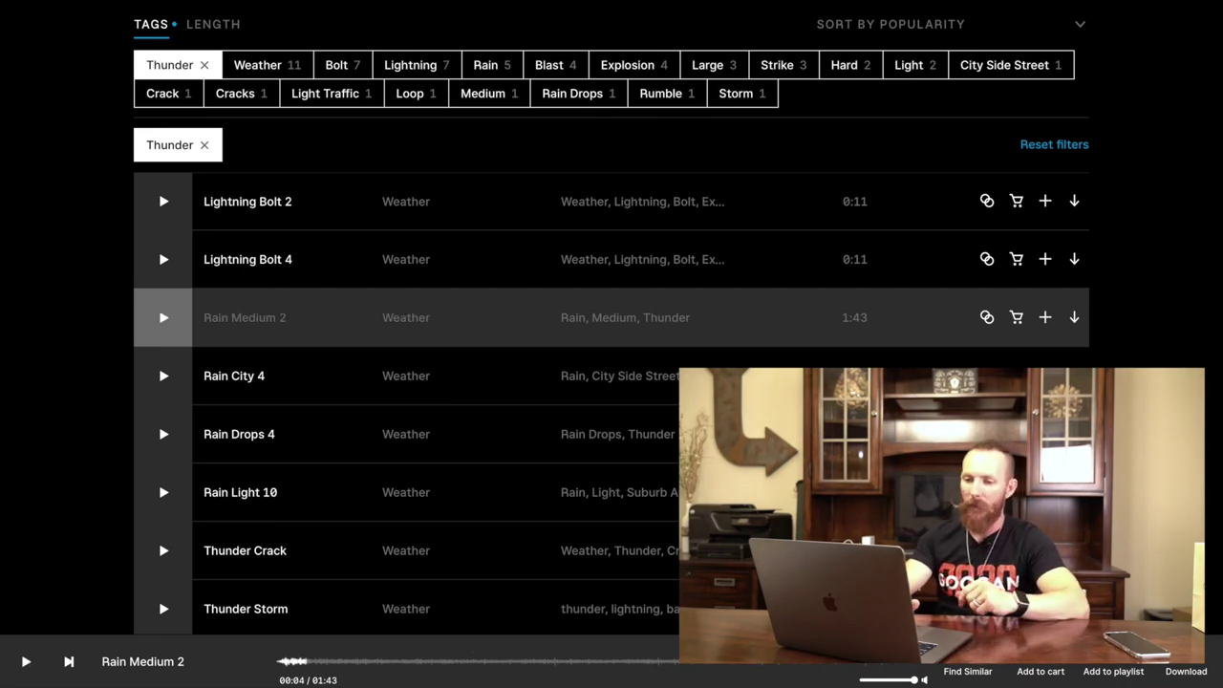
scroll(220, 451, "down", 1)
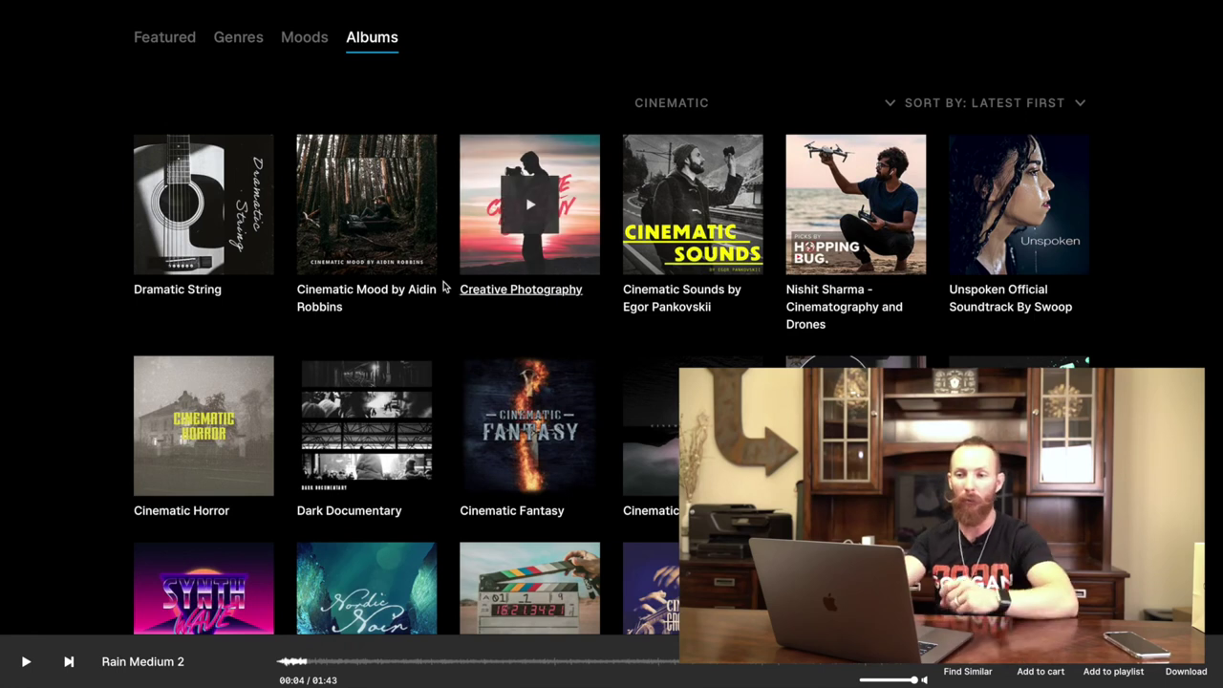
- Preview the Dramatic String and Creative Photography albums, skip about a third of the way into Light Utopia and pause it
left_click(204, 209)
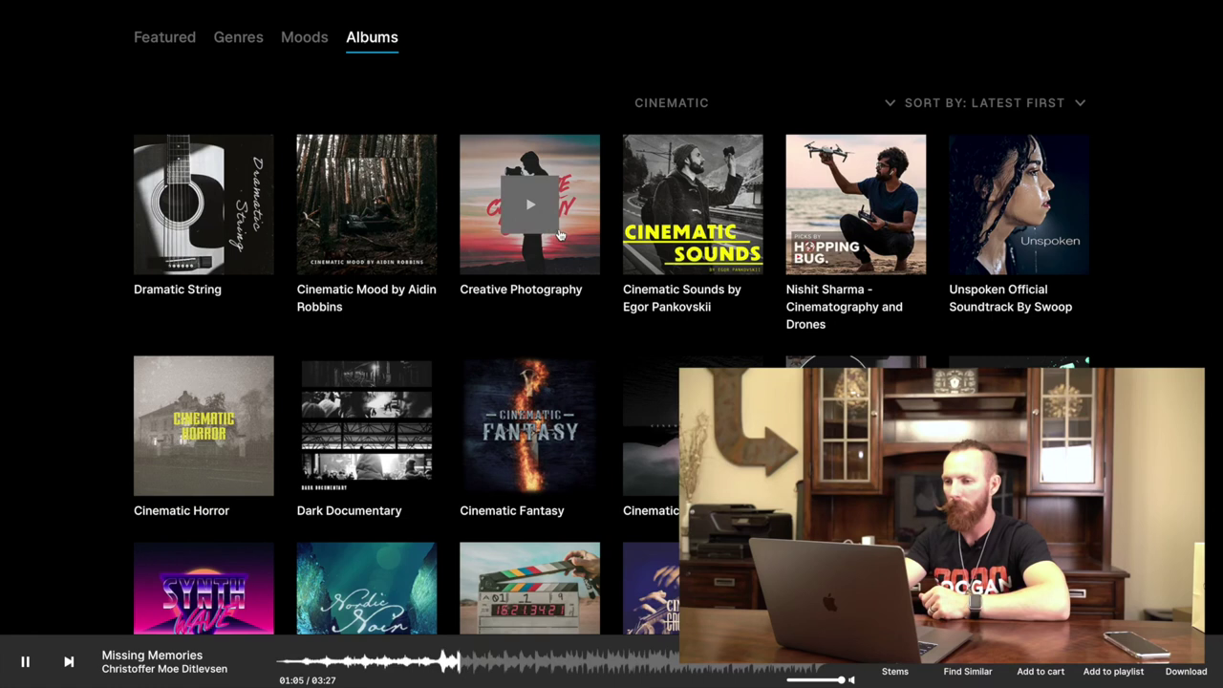
left_click(533, 211)
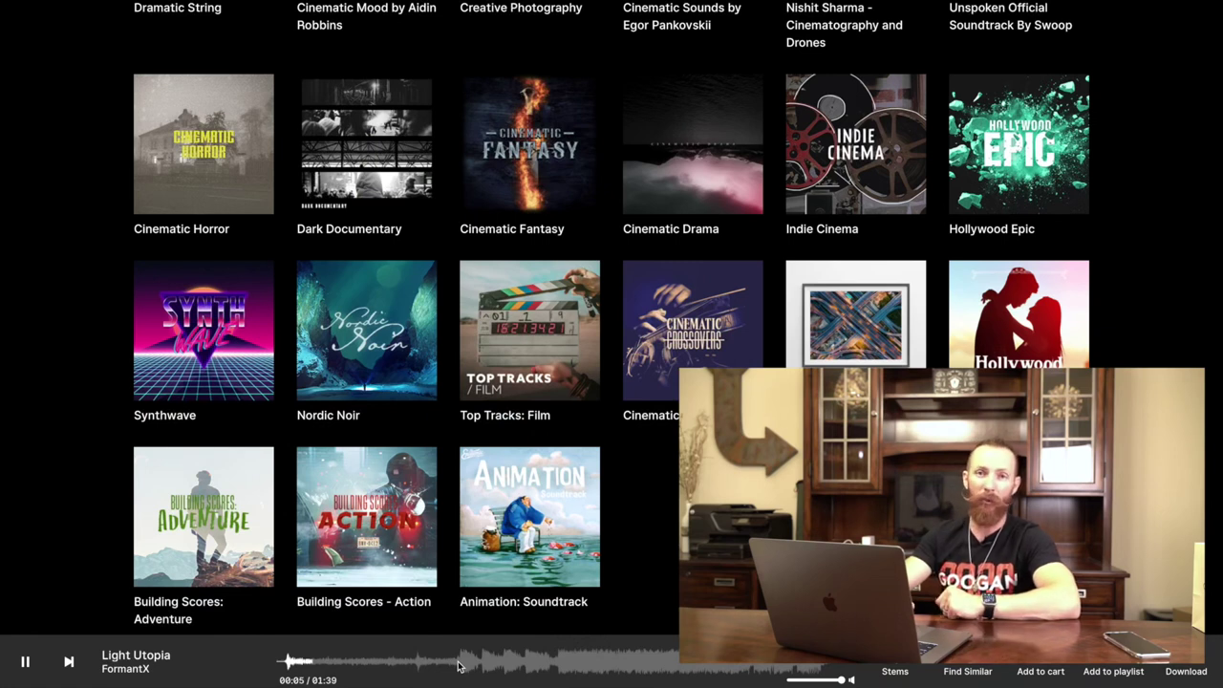
left_click(458, 666)
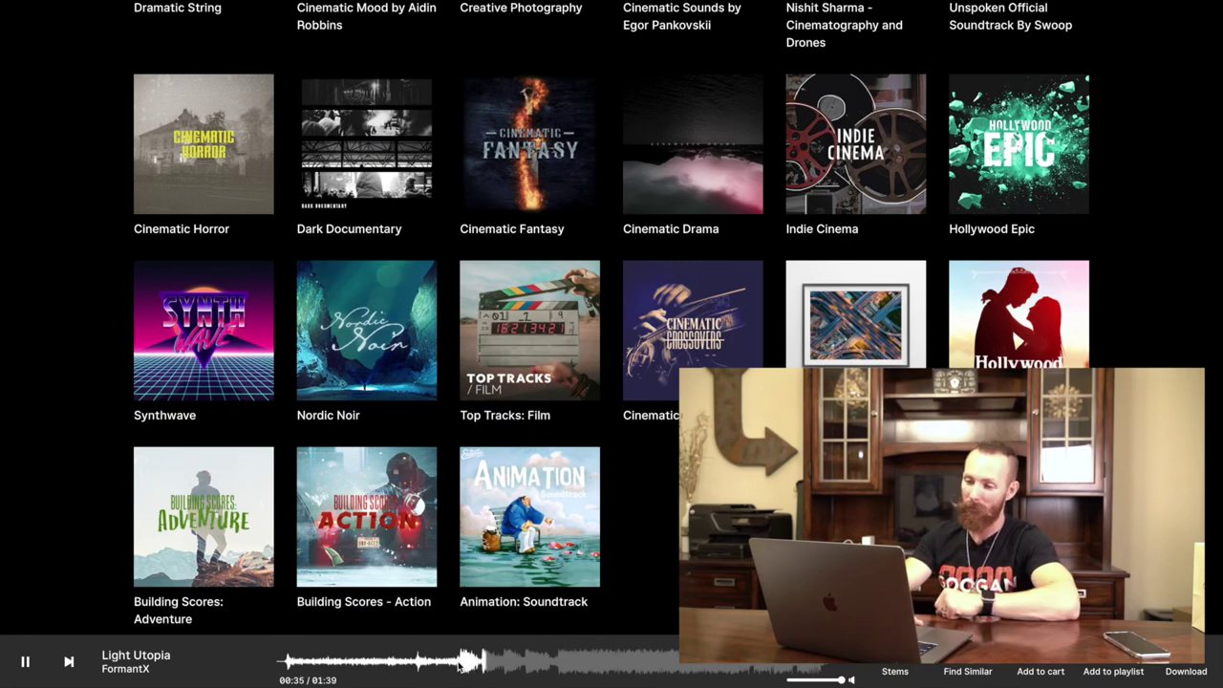
key("space")
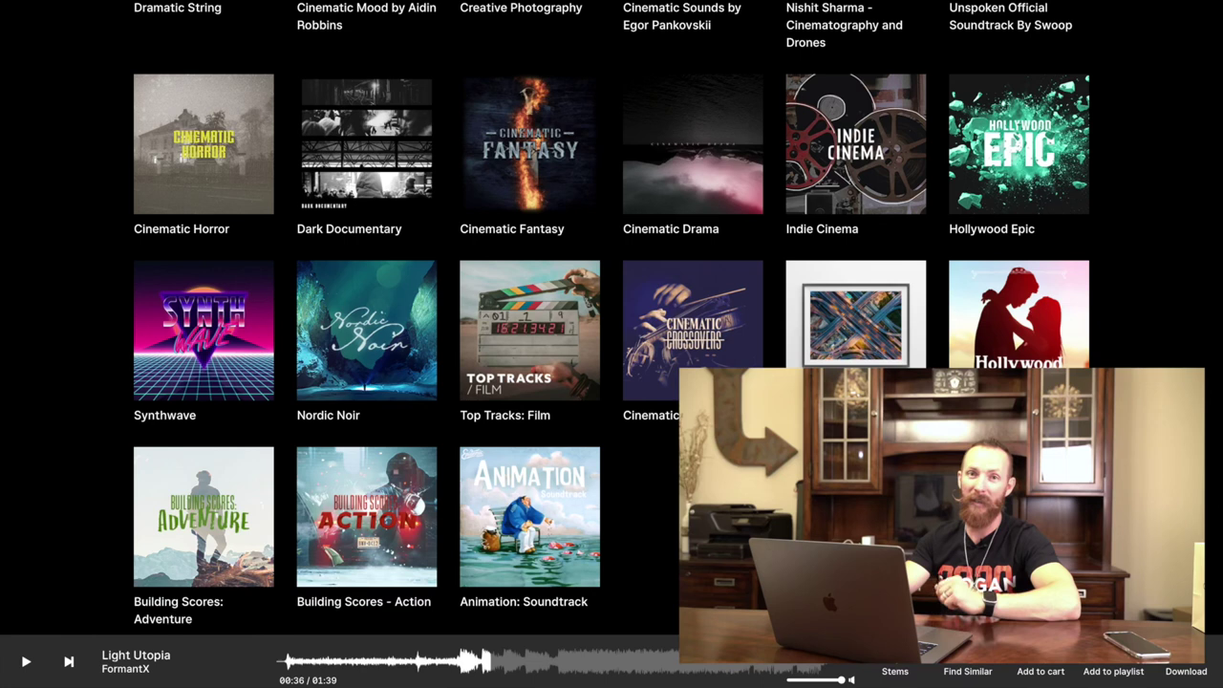